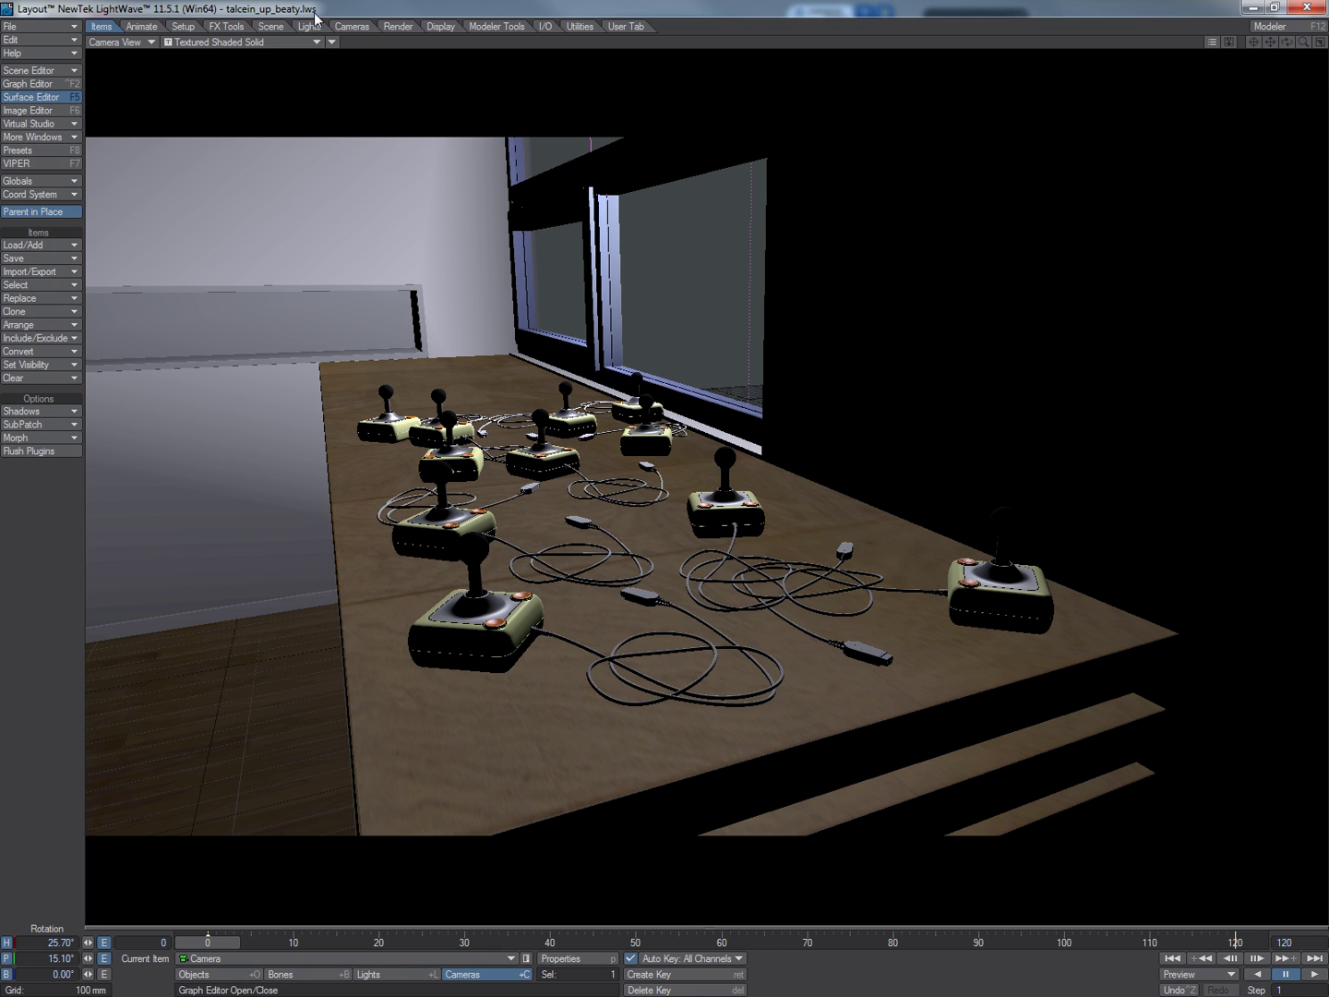
# Render the 960 × 540 beauty frame and keep the image viewer near the screen centre.
pyautogui.press('F9')
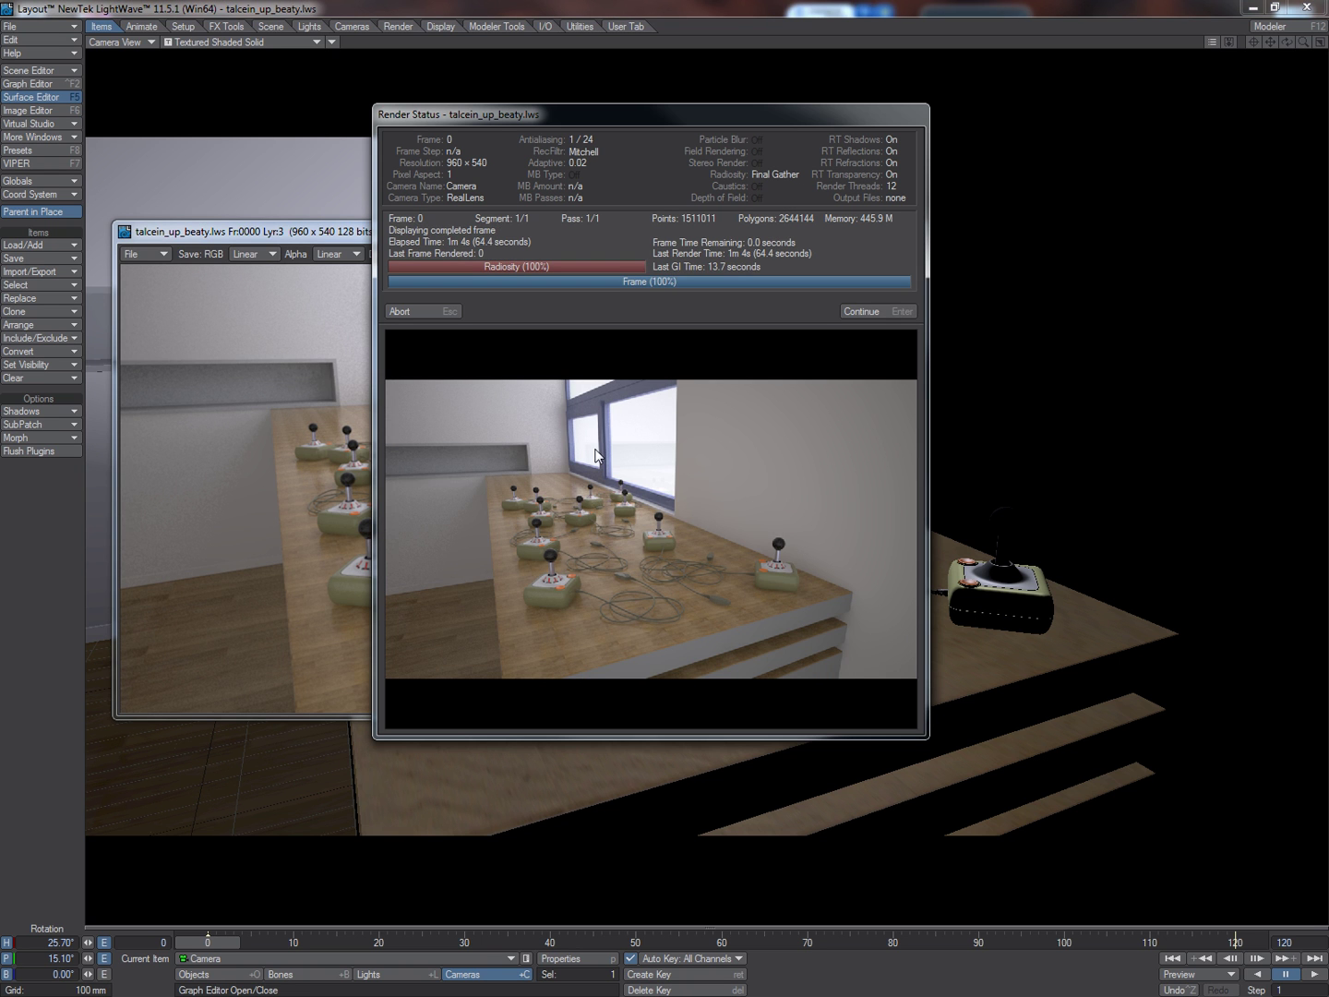
pyautogui.click(860, 312)
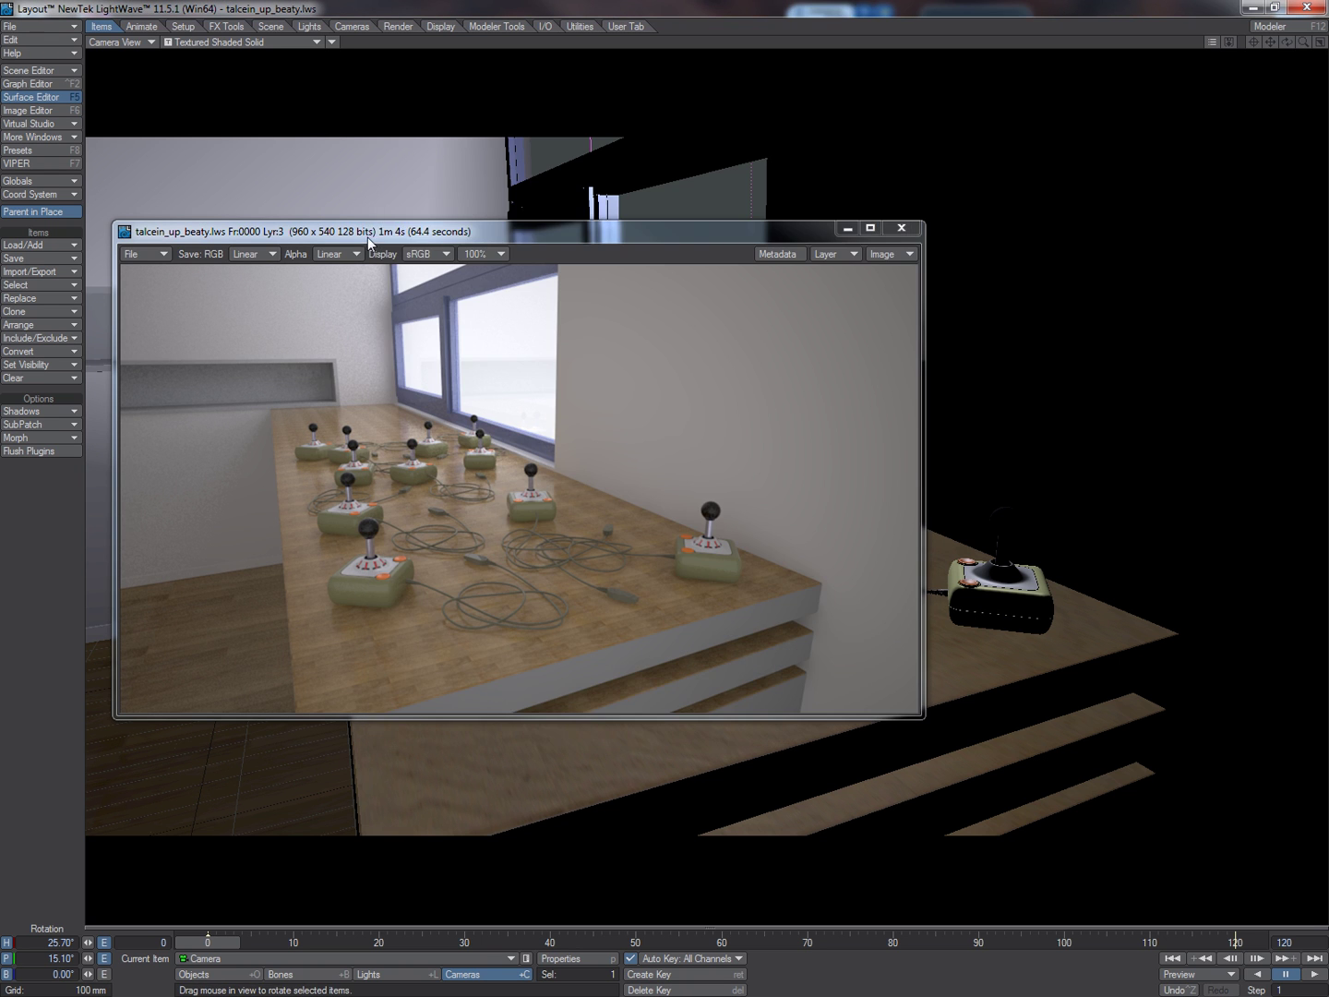
pyautogui.moveTo(369, 242); pyautogui.dragTo(455, 189)
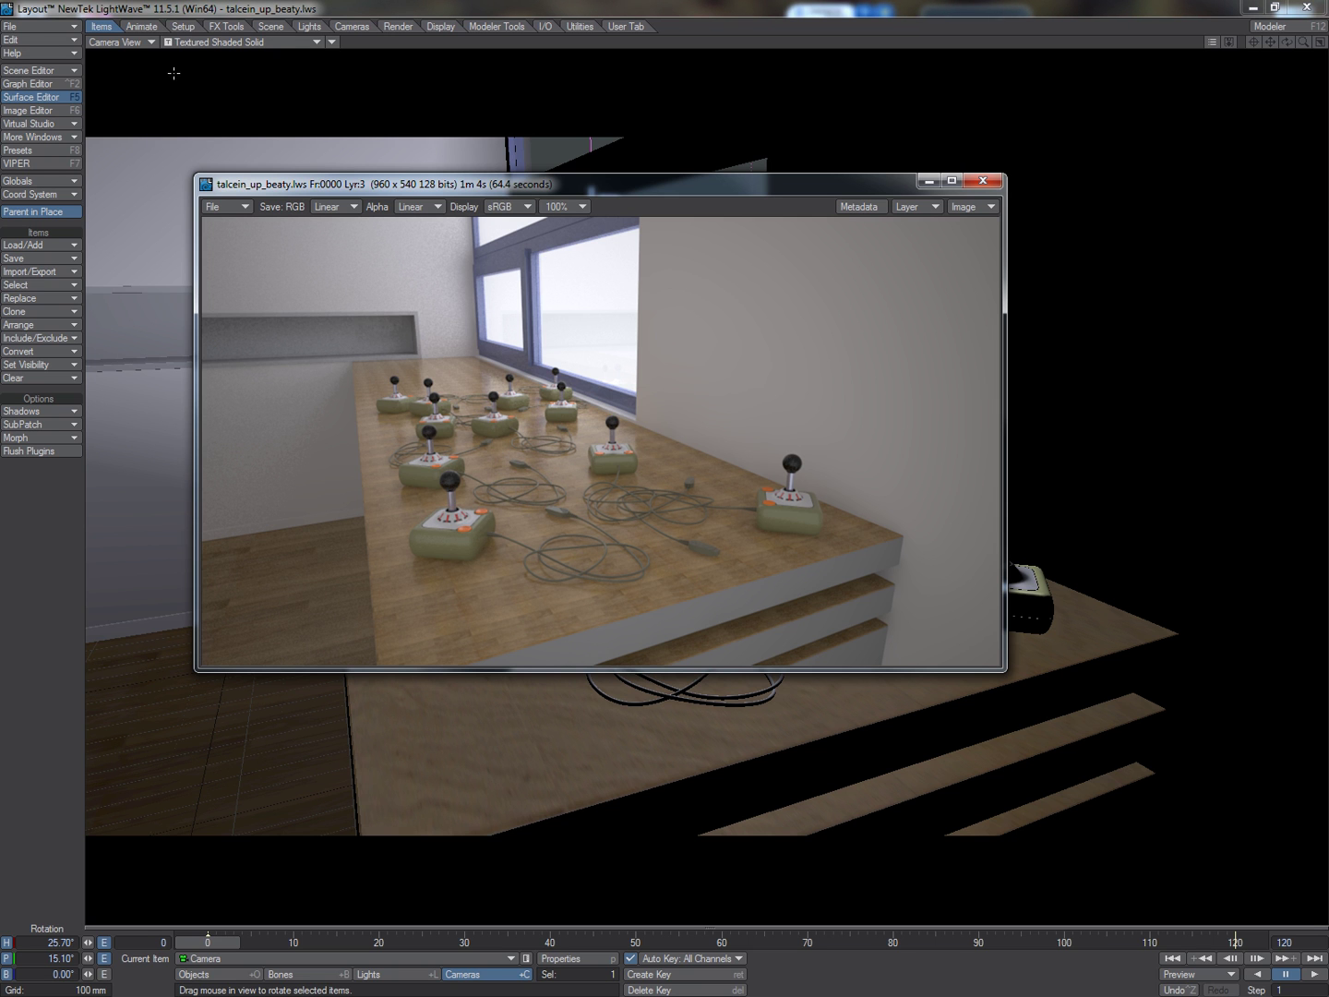
# Save the scene as talcein_up_occl.lws, overwriting the existing file.
pyautogui.click(28, 27)
pyautogui.moveTo(129, 79)
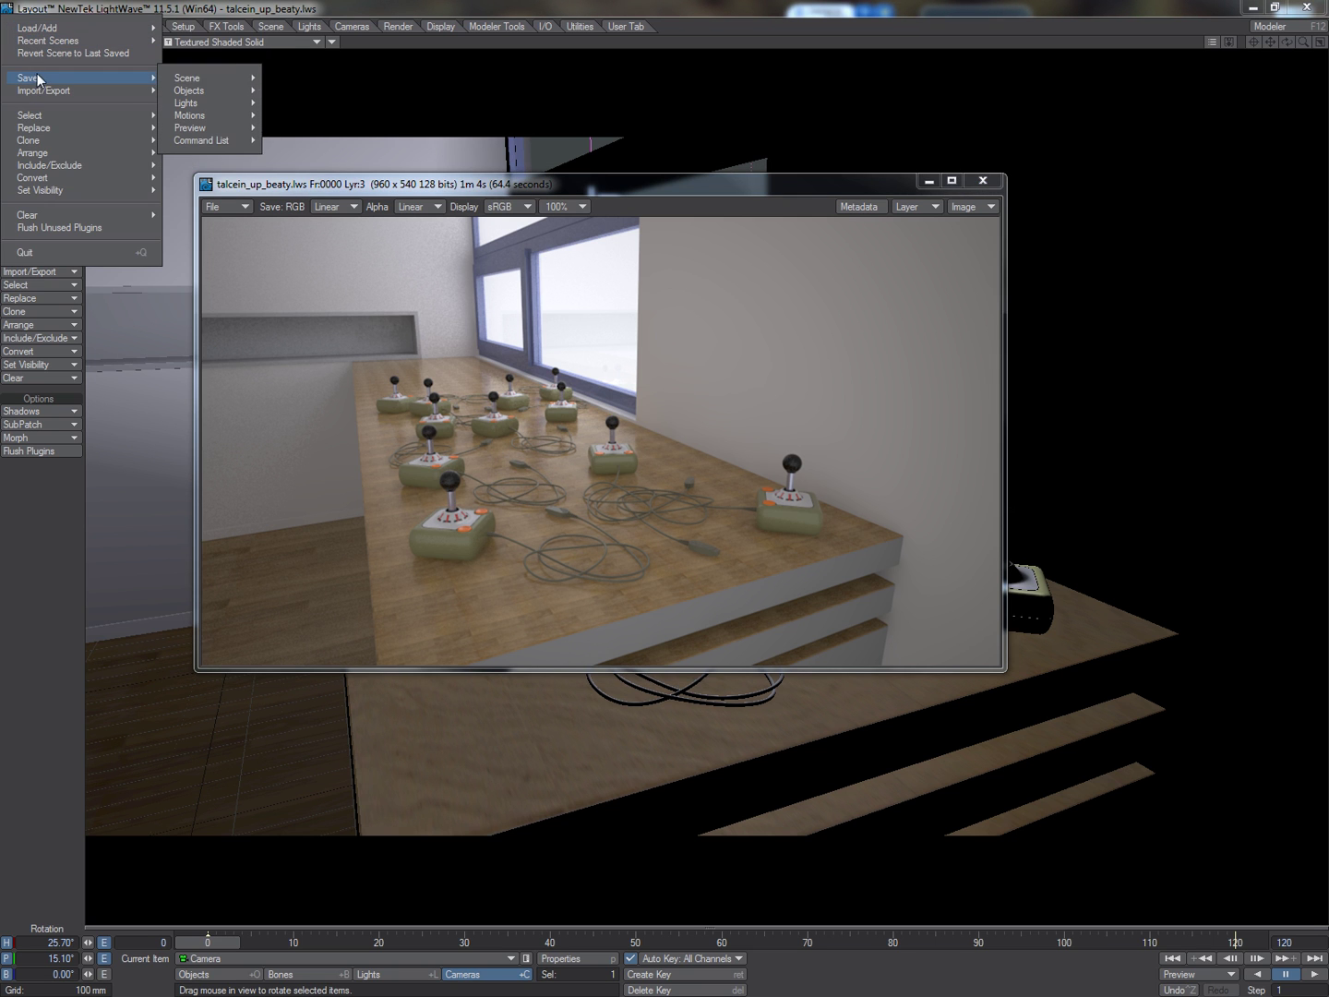
pyautogui.moveTo(254, 82)
pyautogui.click(300, 90)
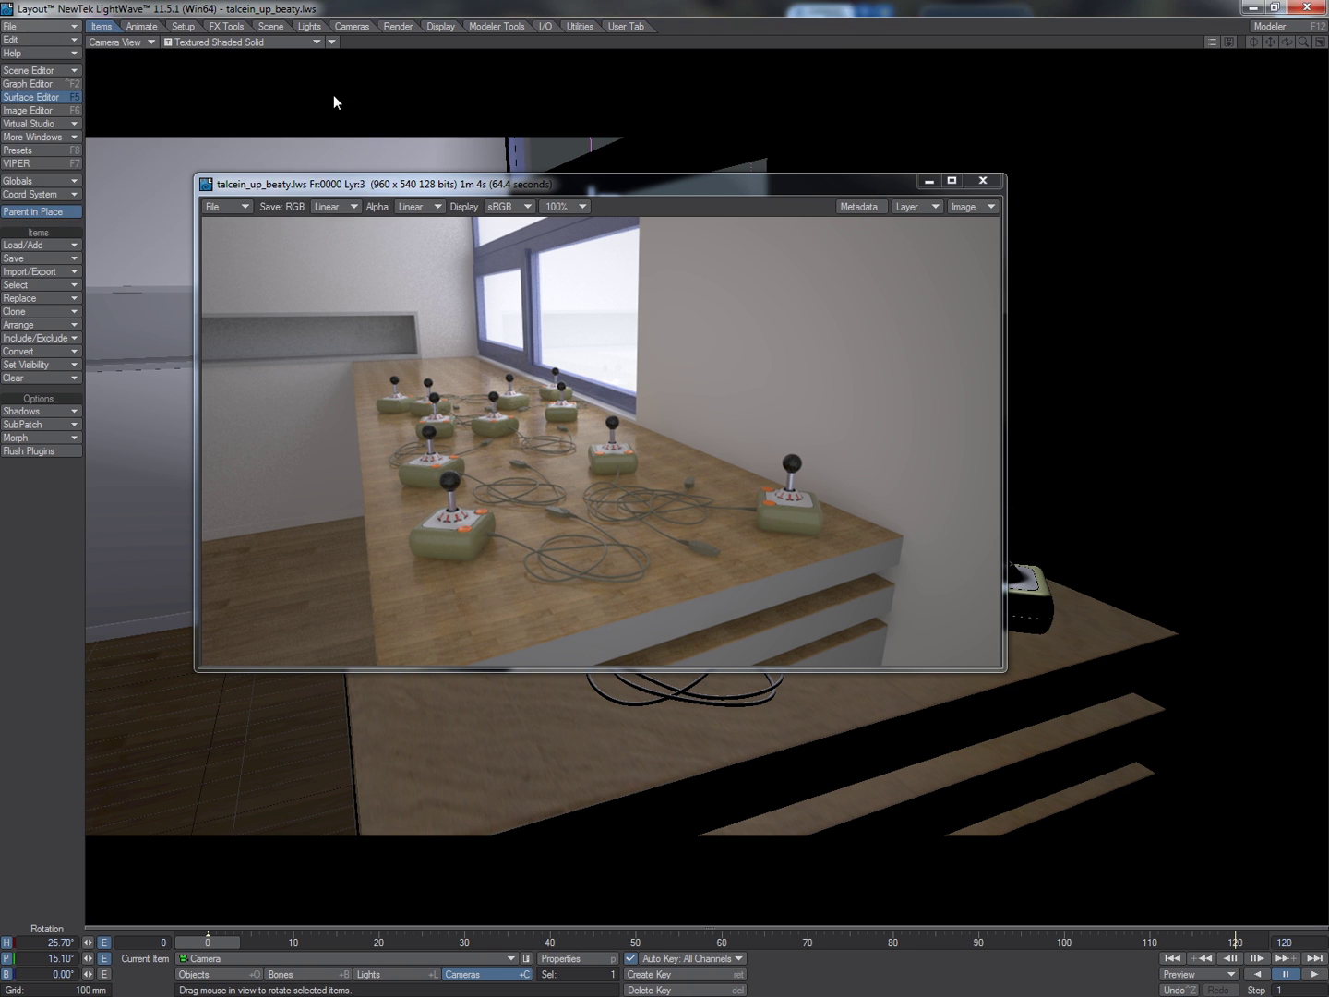
pyautogui.click(427, 170)
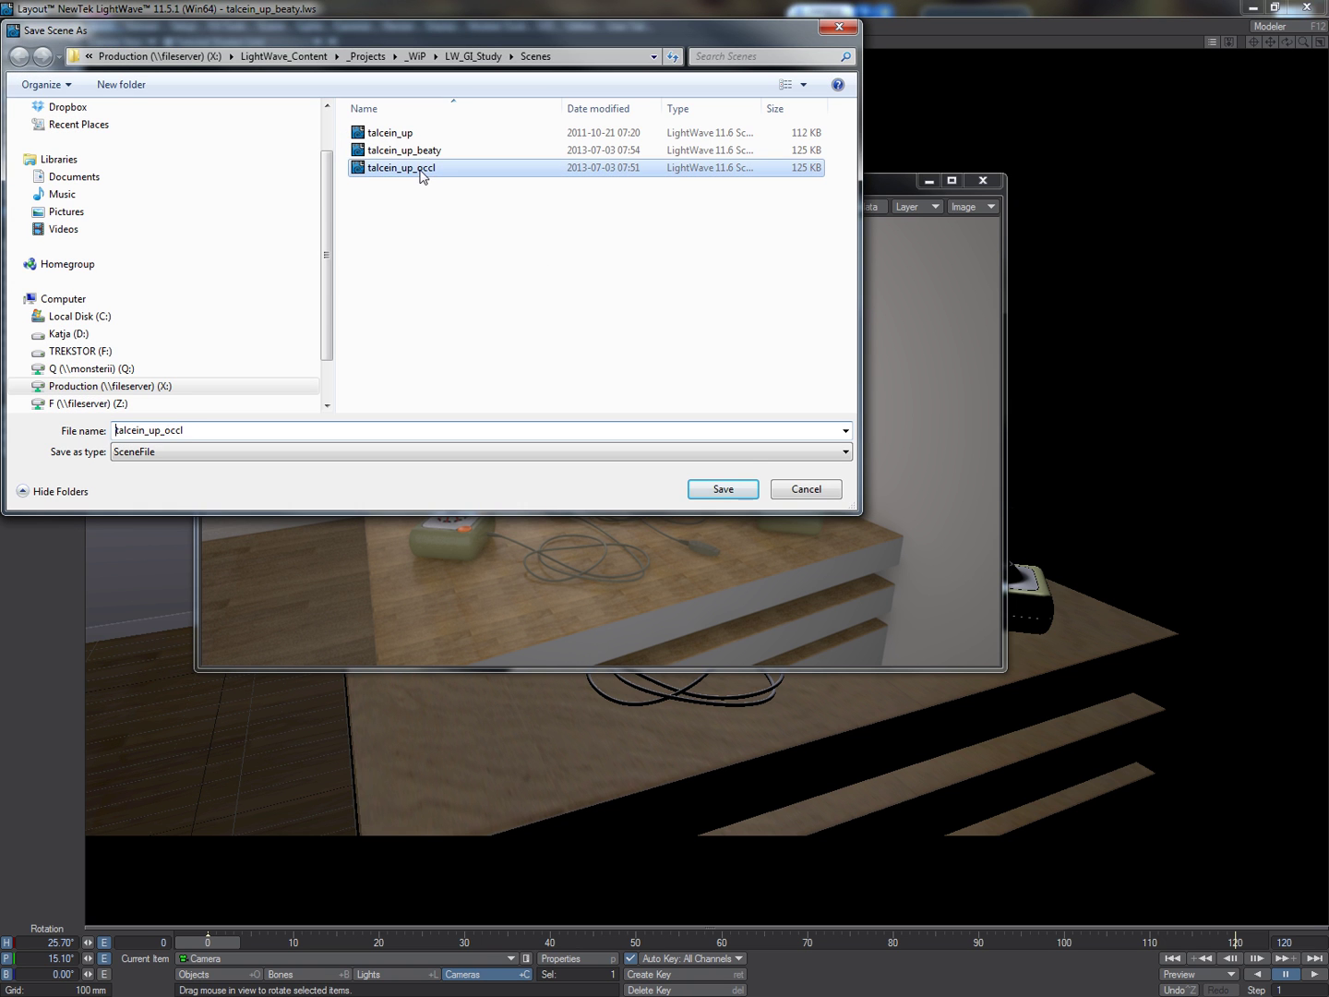
pyautogui.click(723, 489)
pyautogui.click(739, 570)
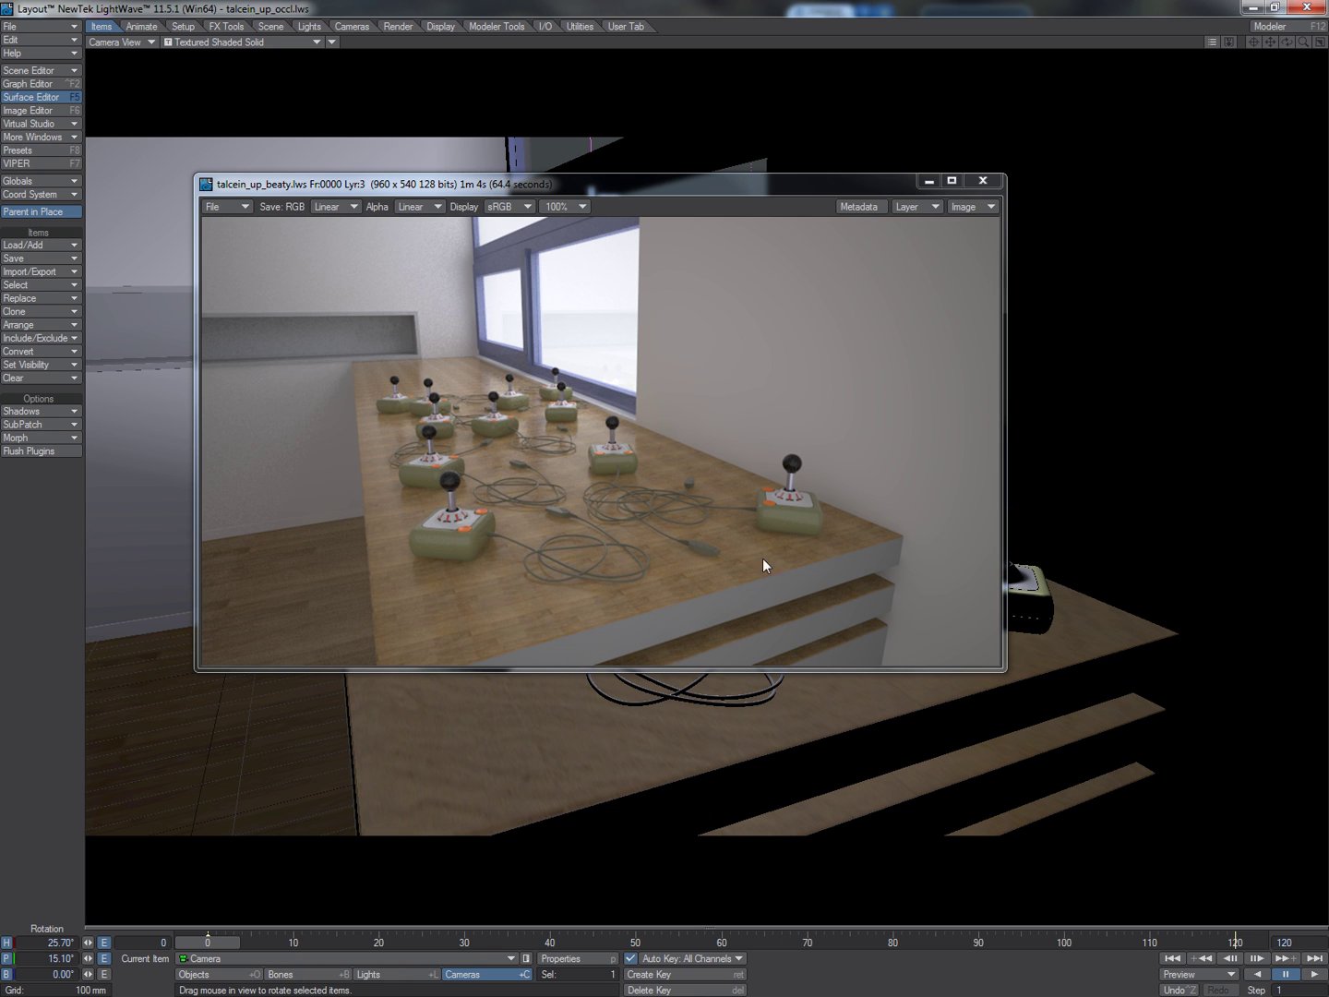
pyautogui.moveTo(556, 194); pyautogui.dragTo(1328, 295)
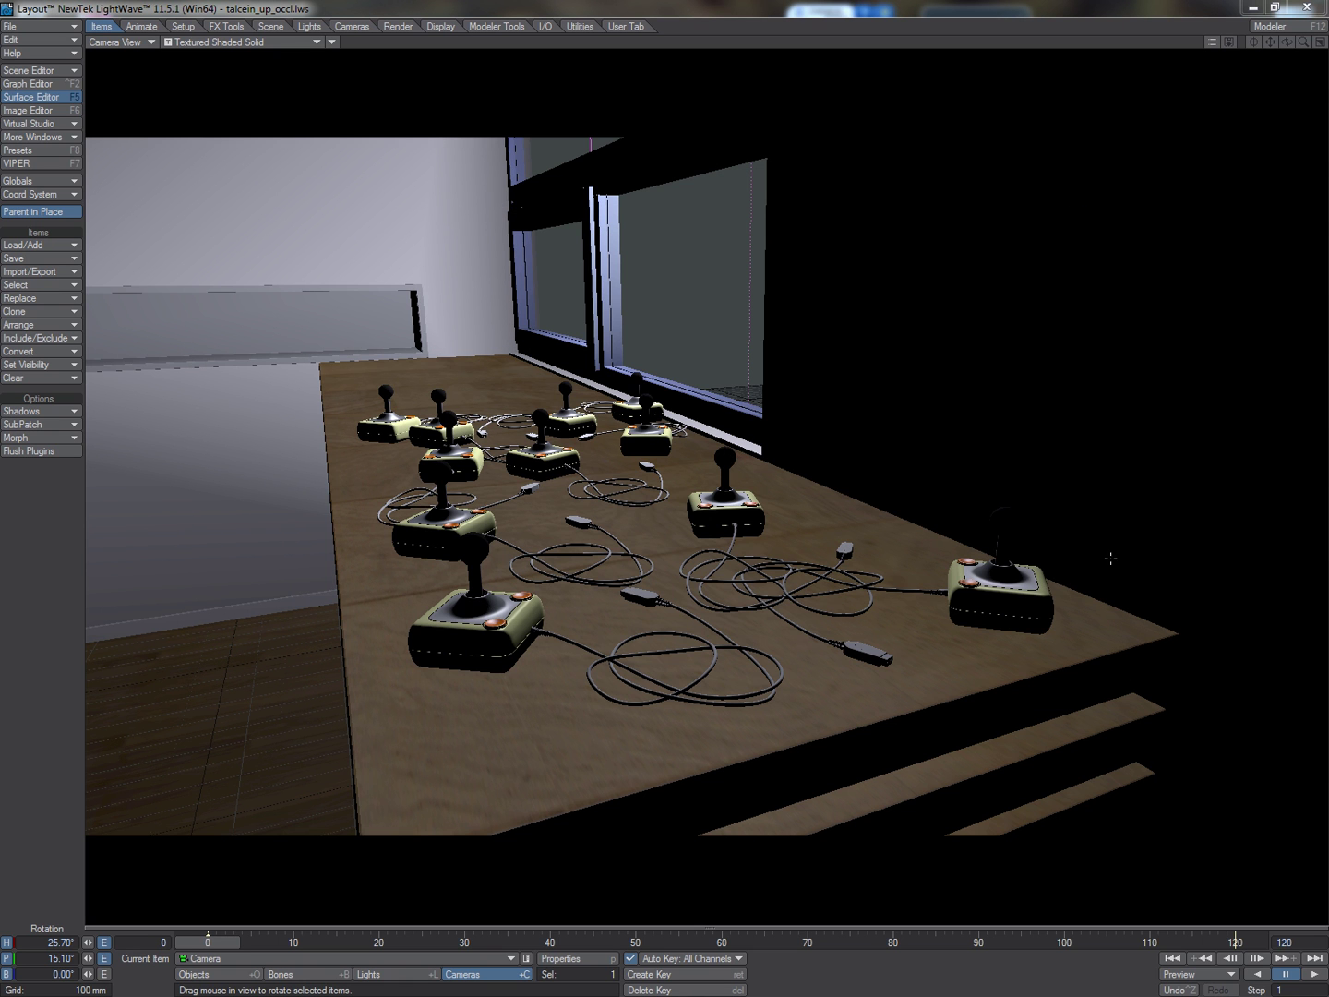
pyautogui.moveTo(1328, 295); pyautogui.dragTo(409, 208)
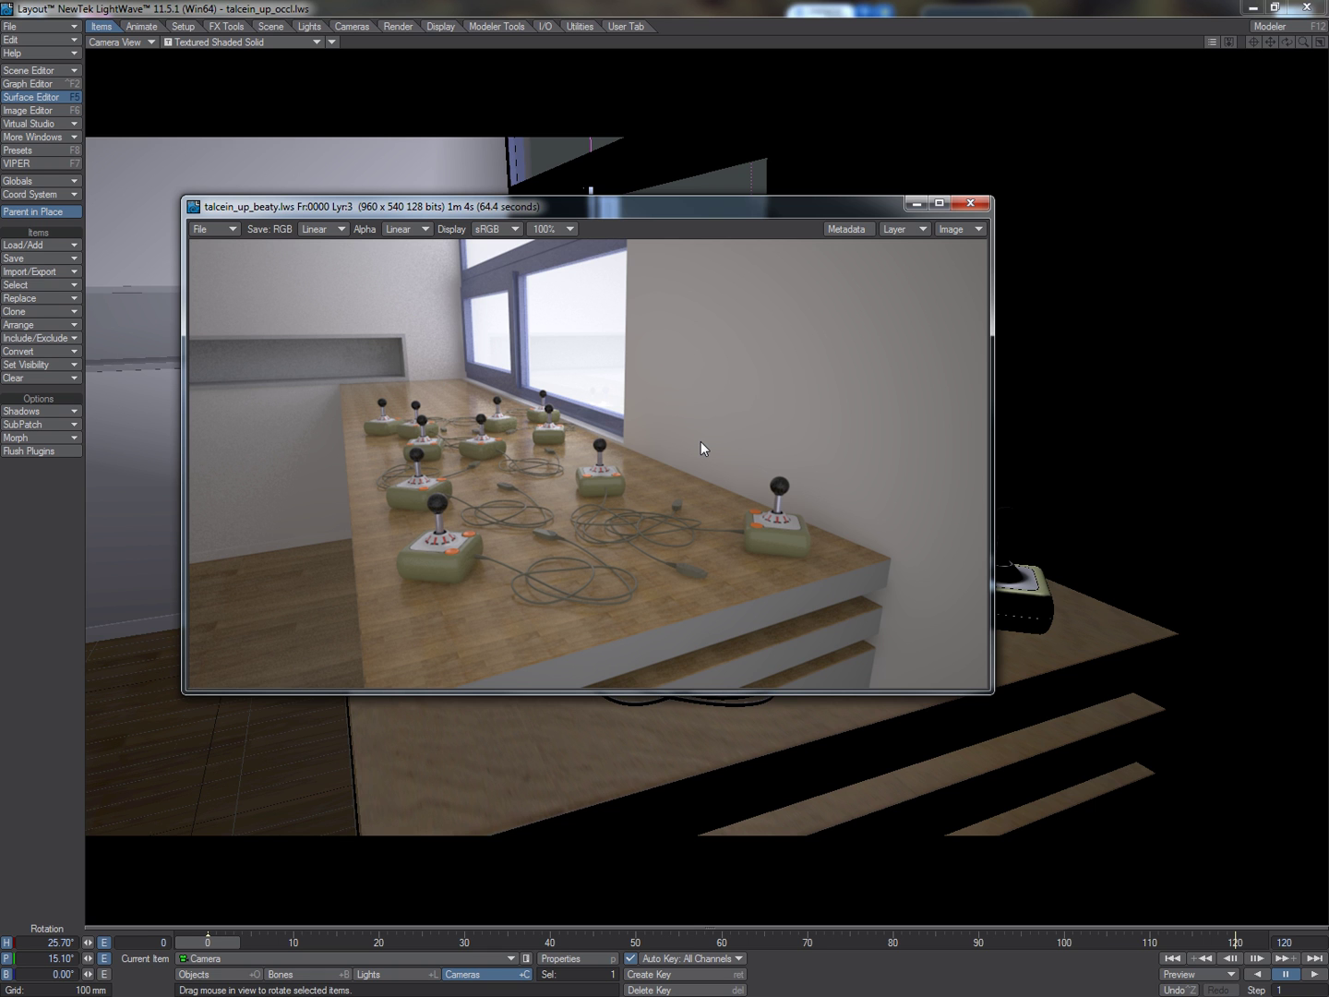
# Add a Node Pixel Filter to the pixel filters in Effects Processing.
pyautogui.hotkey('ctrl', 'F8')
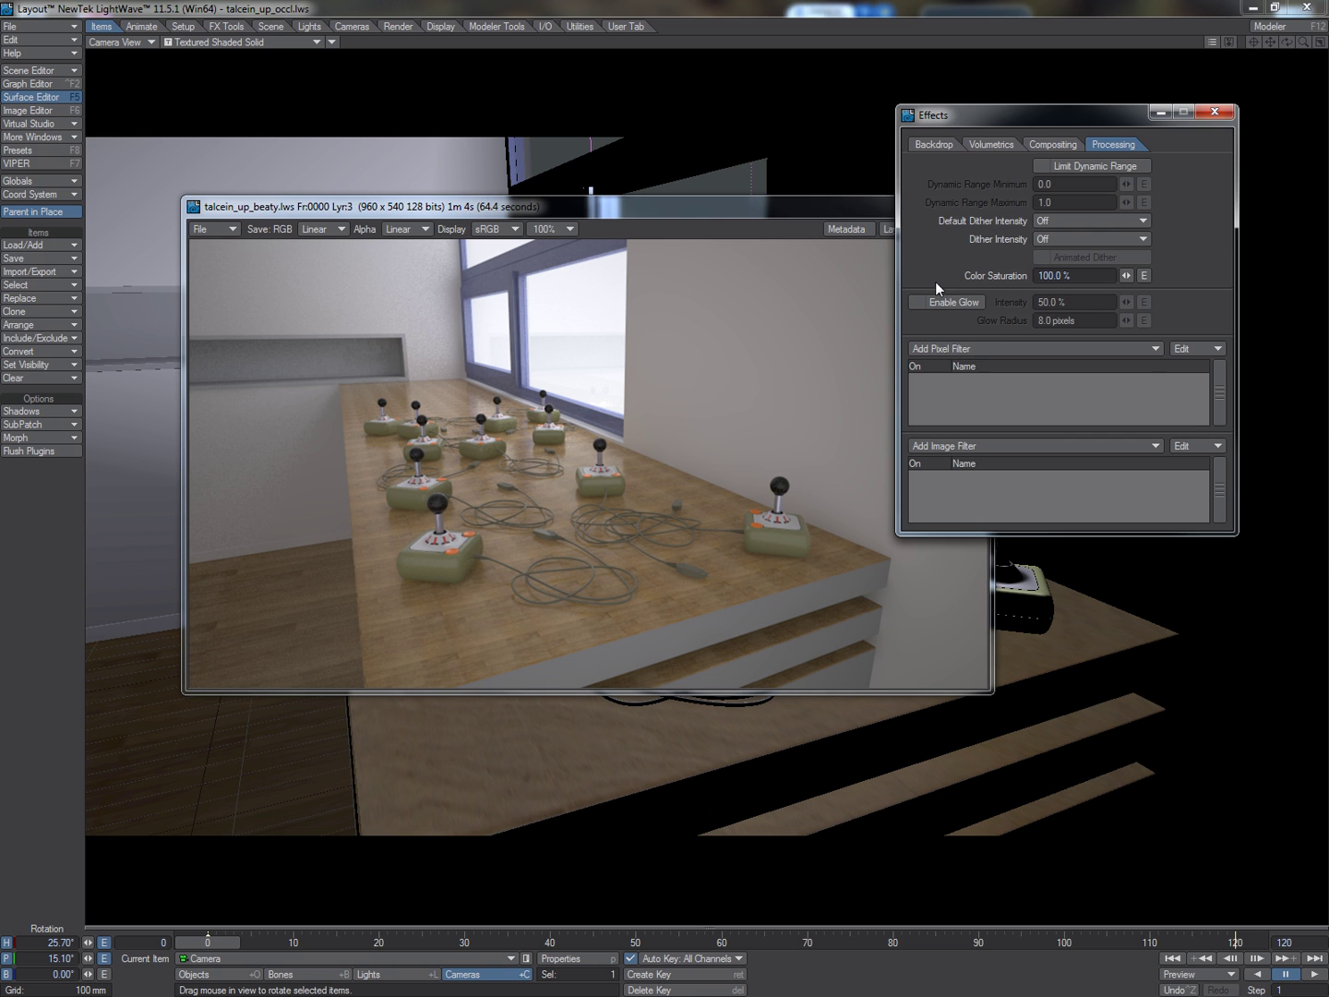
pyautogui.click(983, 349)
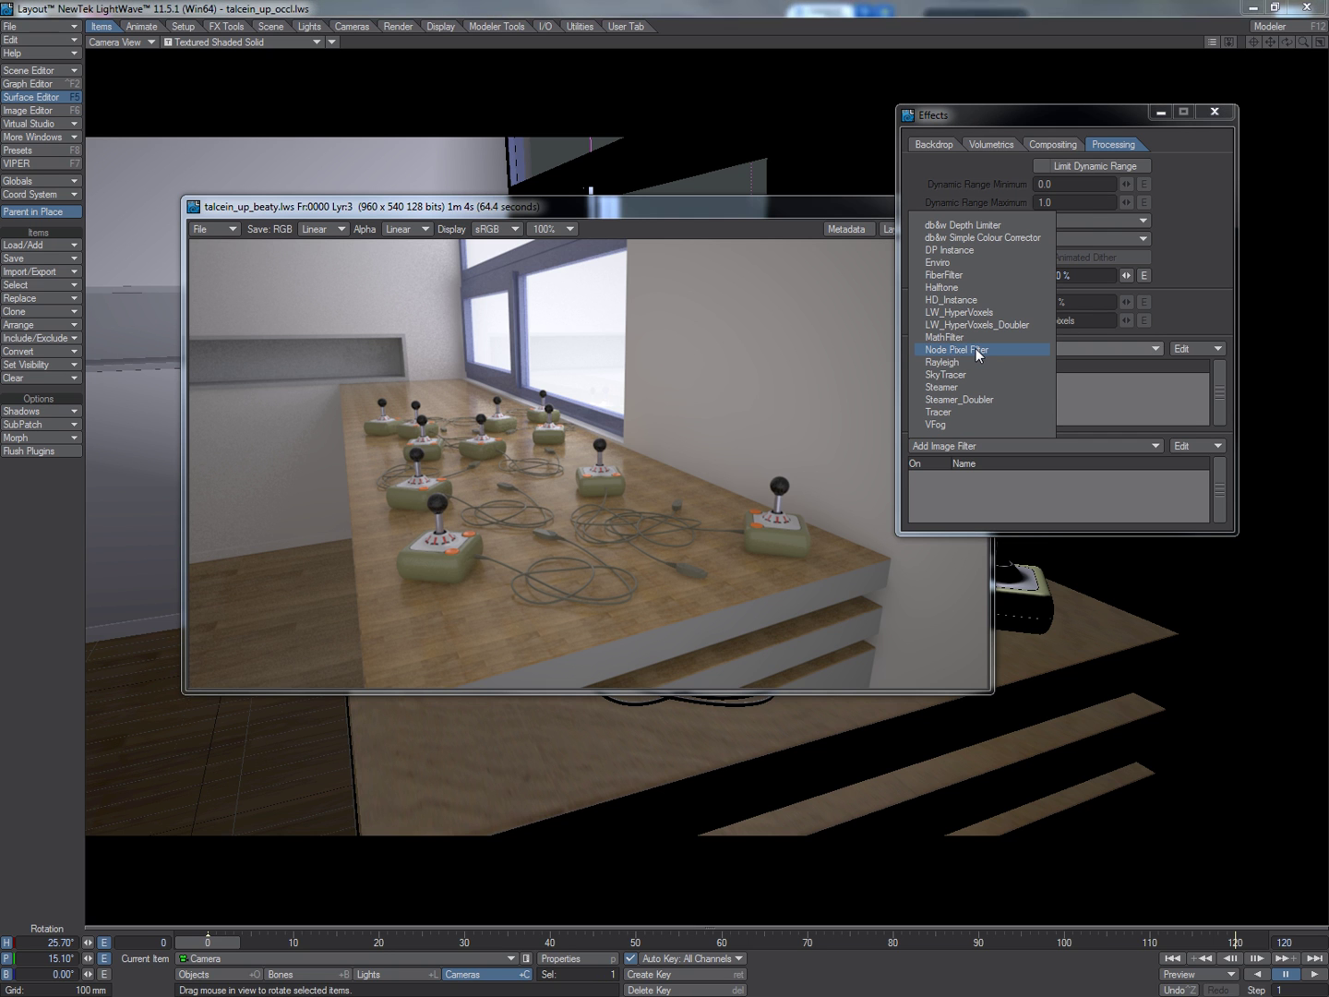
pyautogui.click(960, 349)
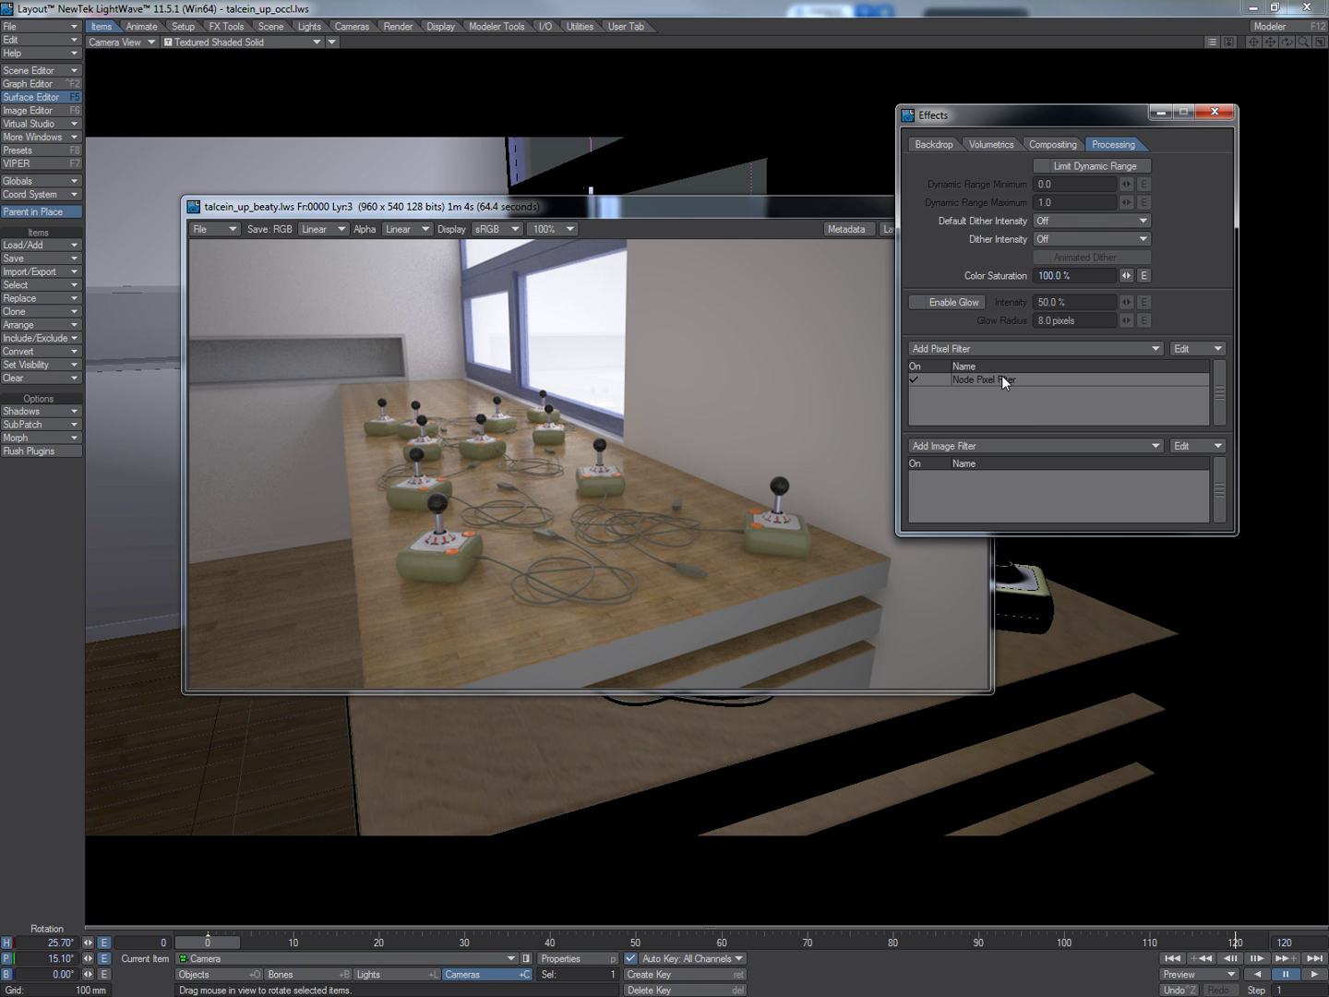
# In the Node Pixel Filter graph, add an Amb Occlusion node wired into Color.
pyautogui.doubleClick(1001, 380)
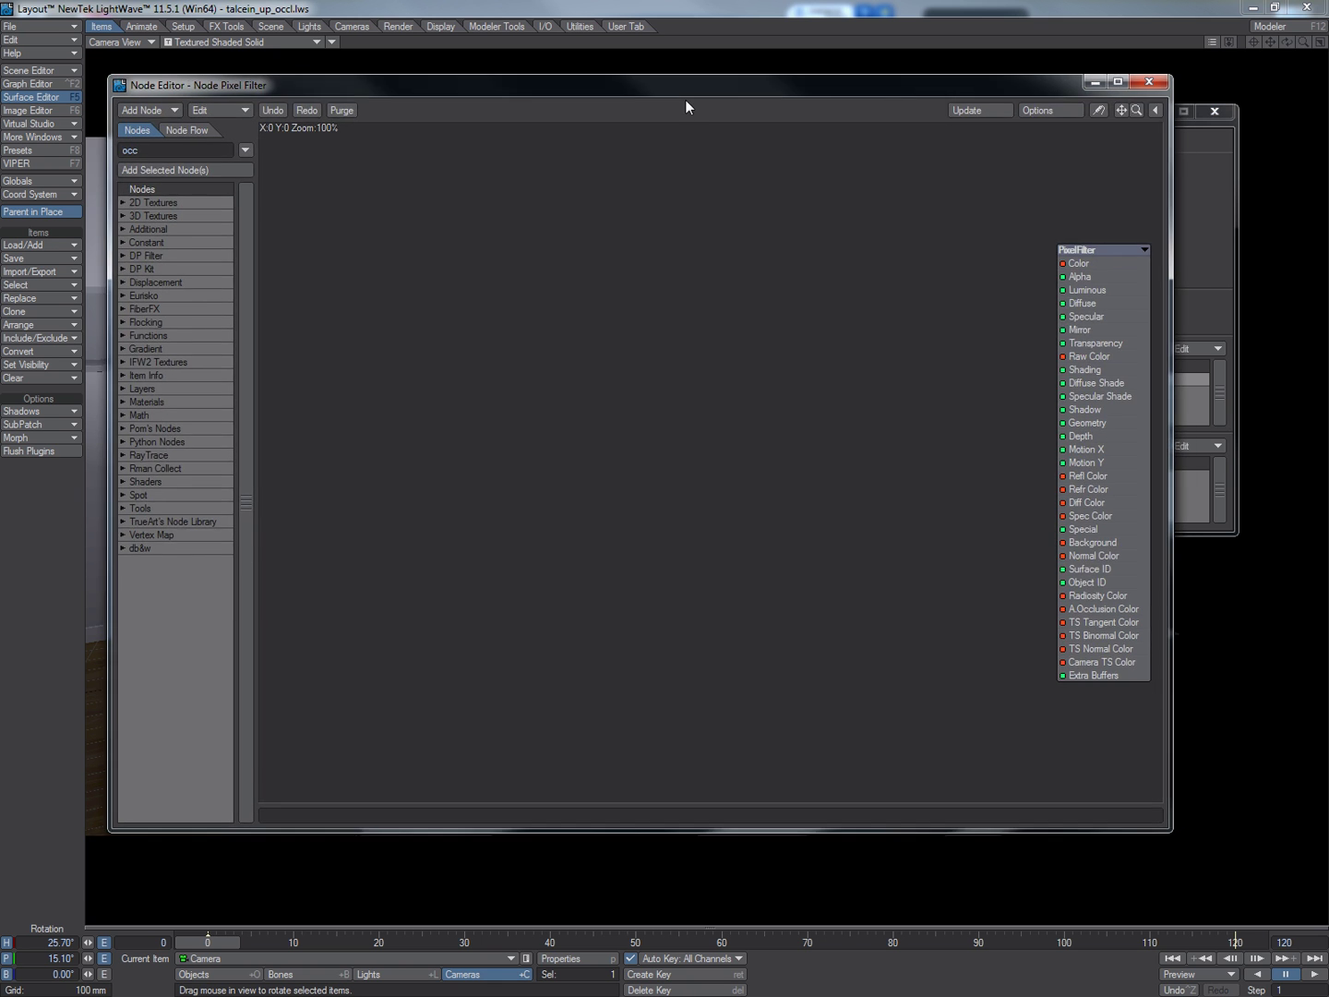
pyautogui.moveTo(688, 89); pyautogui.dragTo(753, 134)
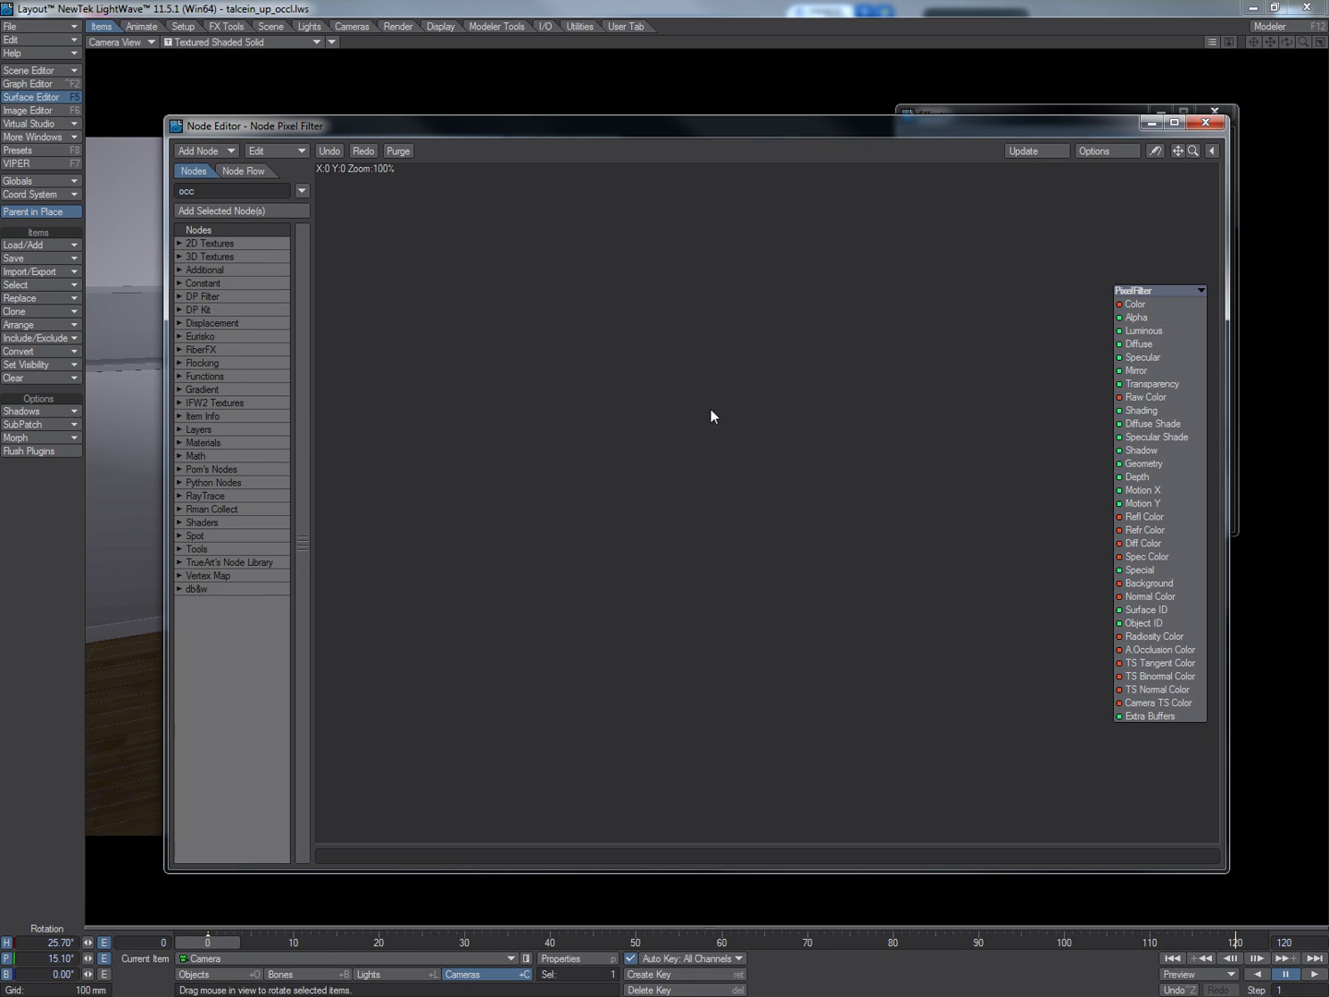
pyautogui.press('Return')
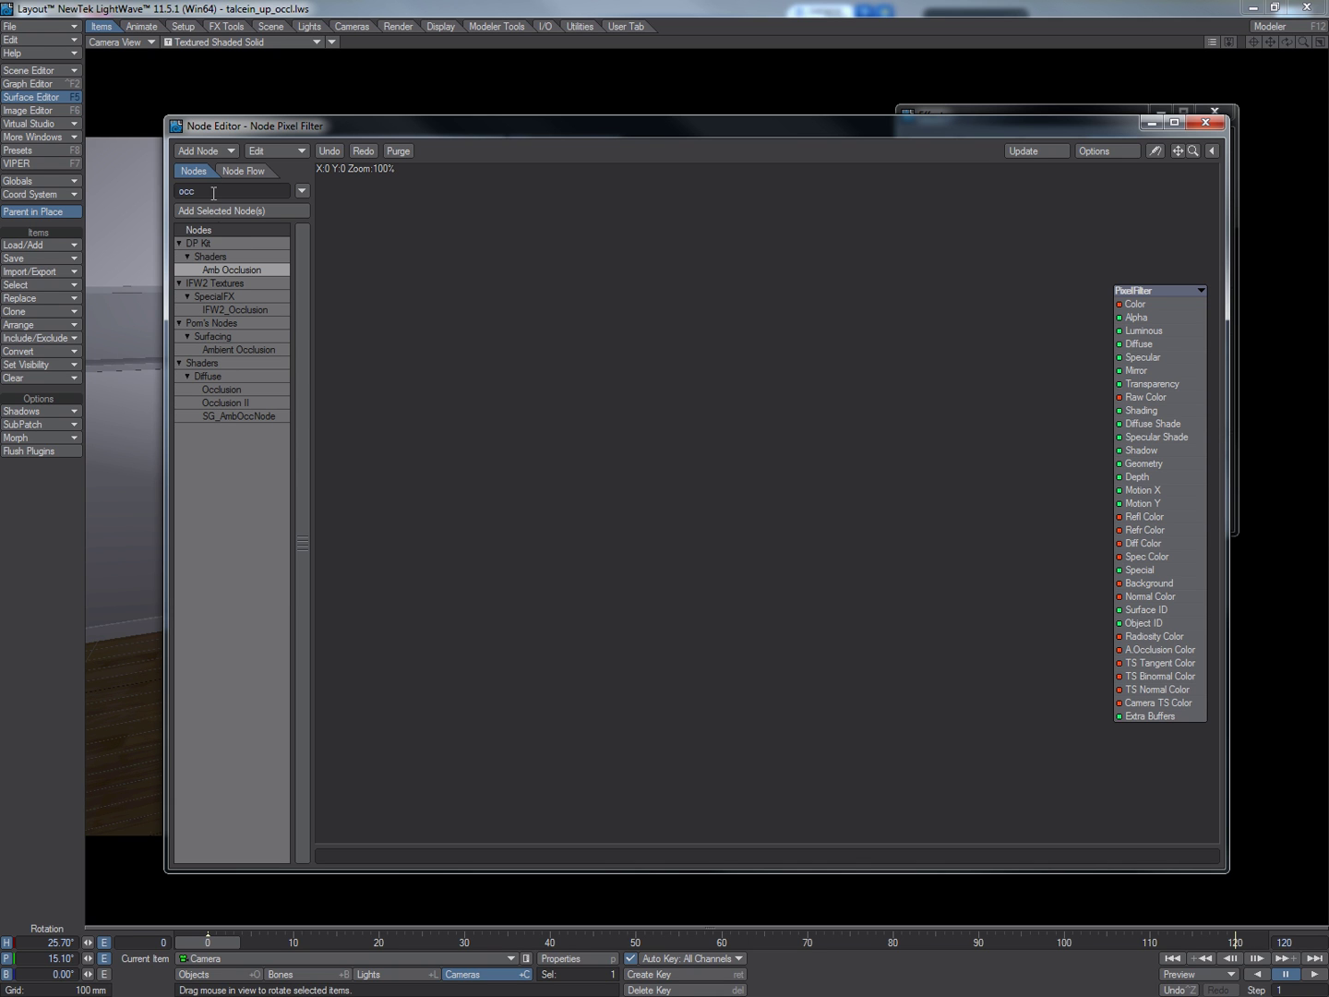
pyautogui.doubleClick(218, 267)
pyautogui.moveTo(775, 493)
pyautogui.mouseDown()
pyautogui.moveTo(813, 505)
pyautogui.moveTo(1132, 303)
pyautogui.mouseUp()
pyautogui.moveTo(831, 512); pyautogui.dragTo(875, 362)
# Enable Falloff on the Amb Occlusion node with a 25 cm distance.
pyautogui.doubleClick(866, 370)
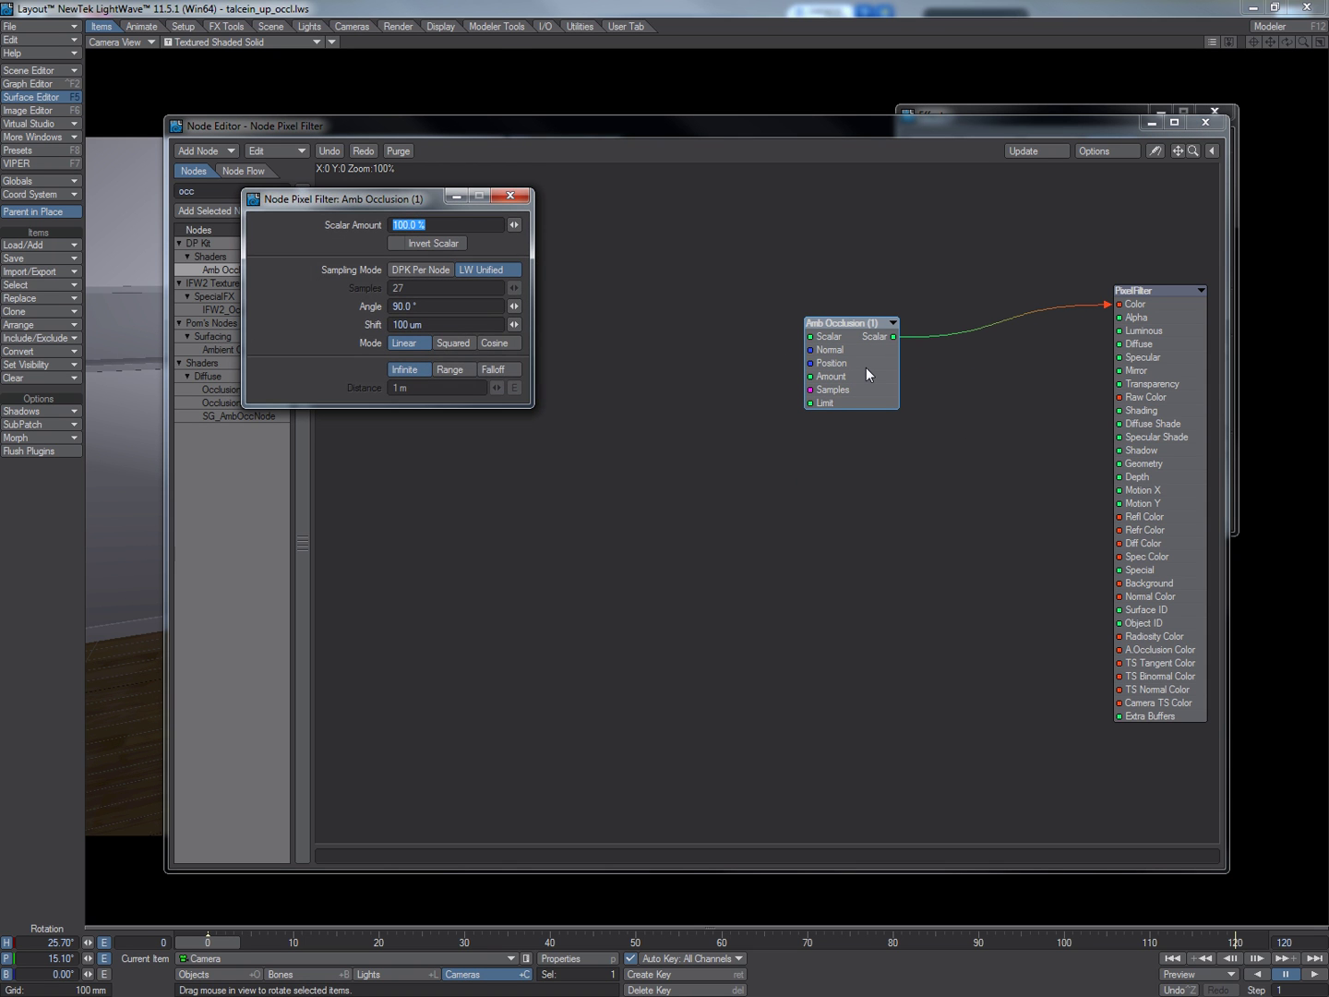
pyautogui.click(495, 369)
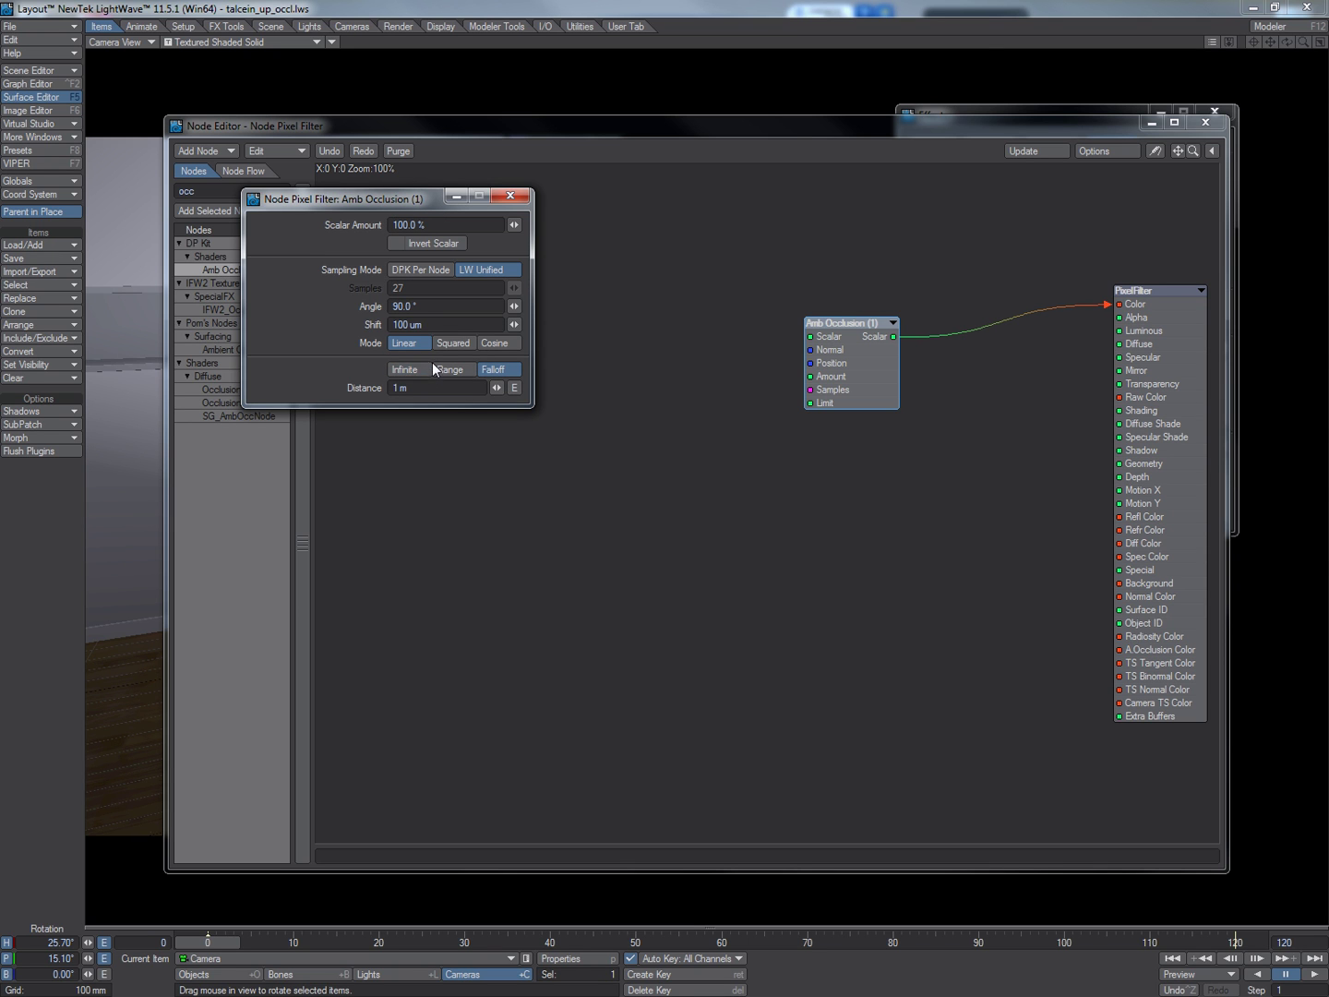
pyautogui.click(425, 387)
pyautogui.write('25 cm')
pyautogui.press('Return')
pyautogui.click(510, 195)
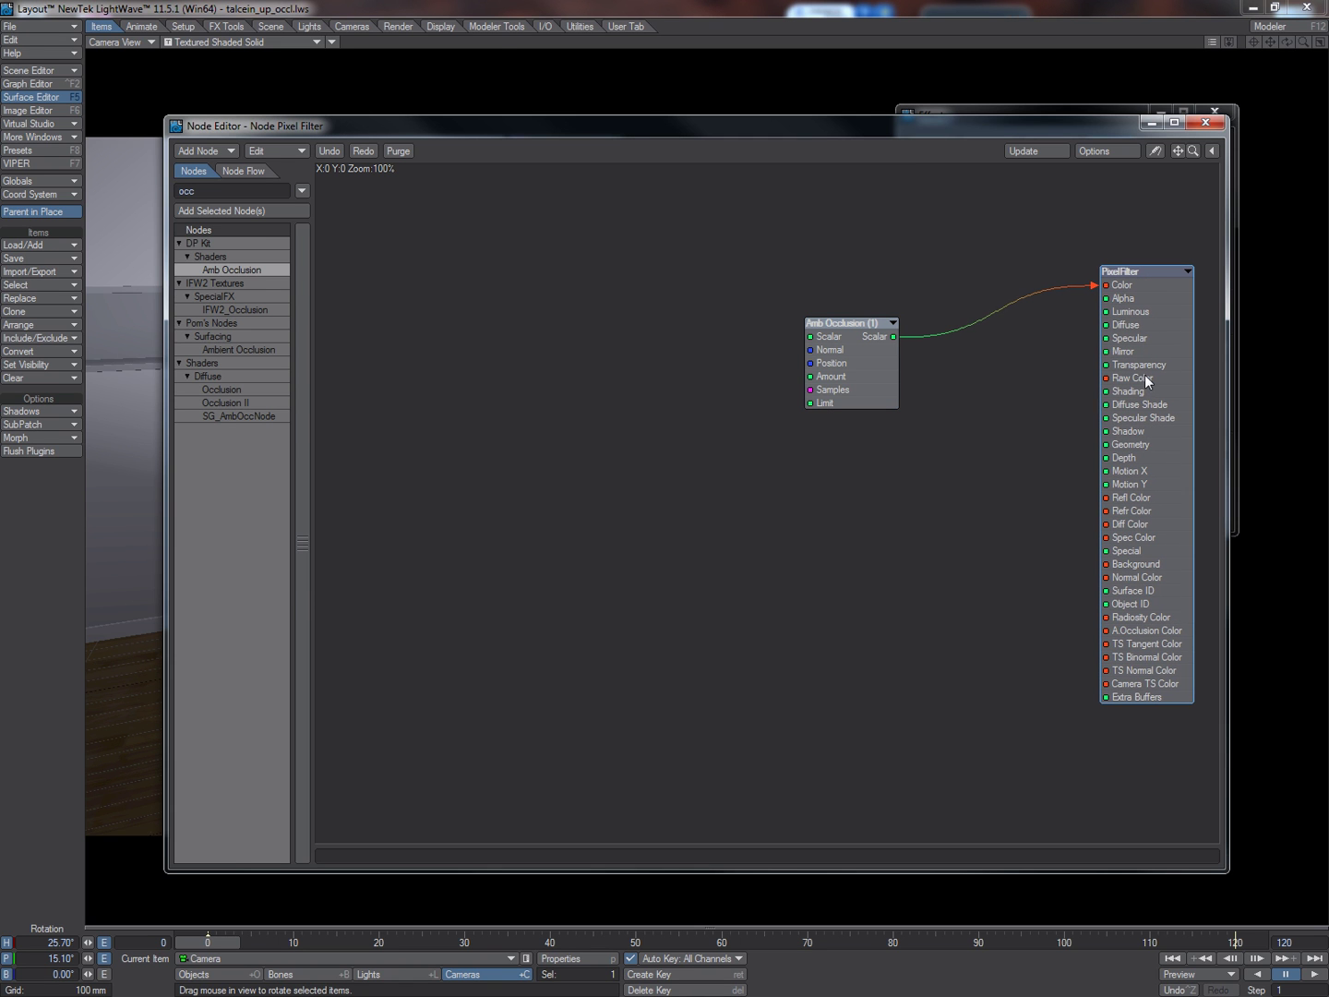
# Enable Raytrace/Global 3D Shad. and MultiThread/Persp. AA on the PixelFilter node.
pyautogui.doubleClick(1143, 375)
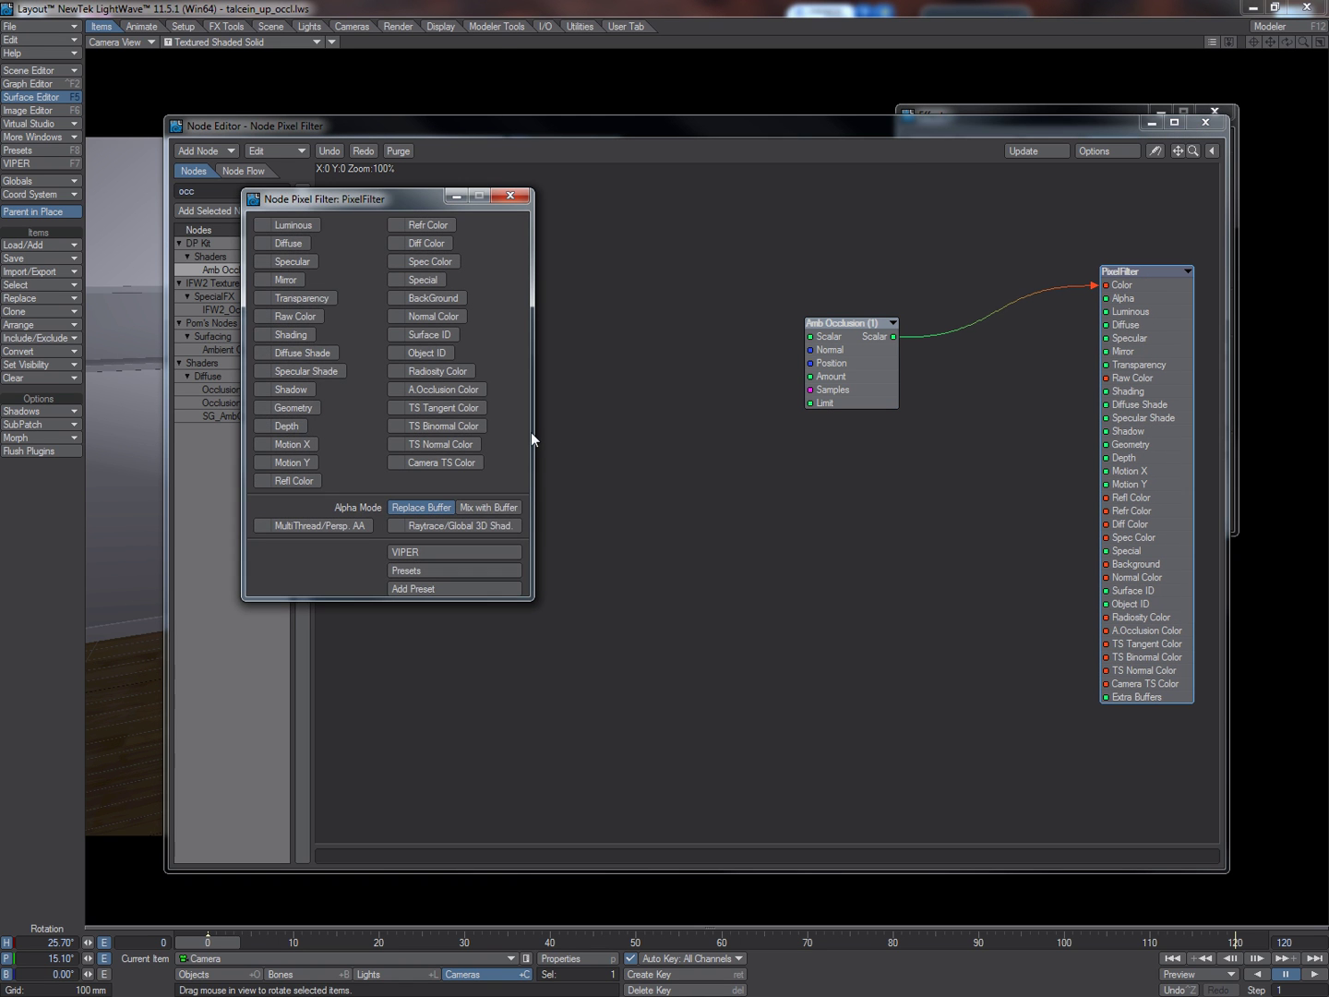
pyautogui.click(486, 527)
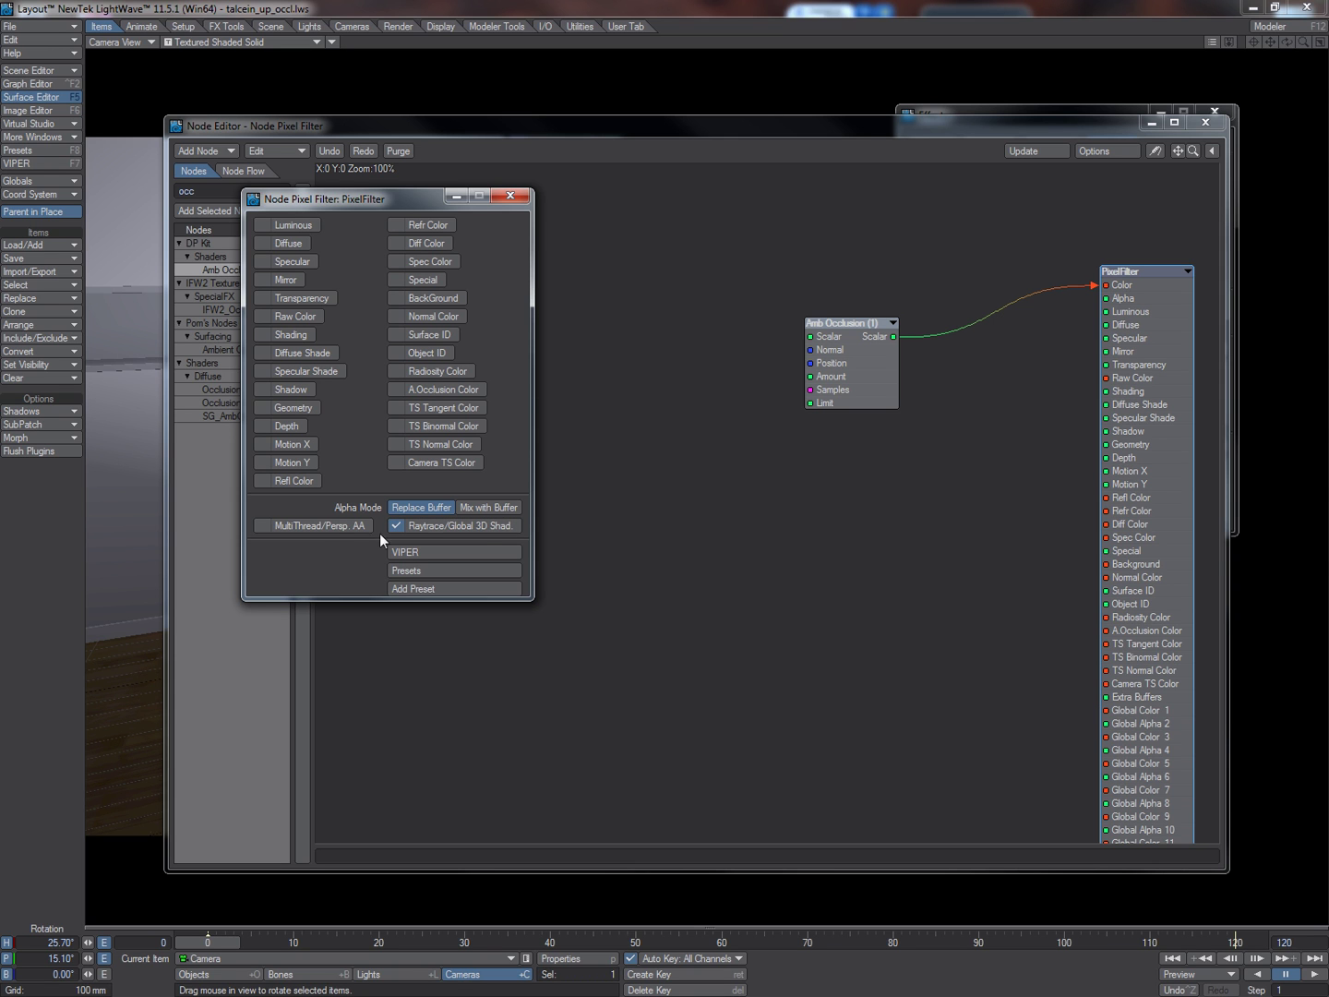
pyautogui.click(316, 525)
pyautogui.moveTo(368, 196); pyautogui.dragTo(472, 220)
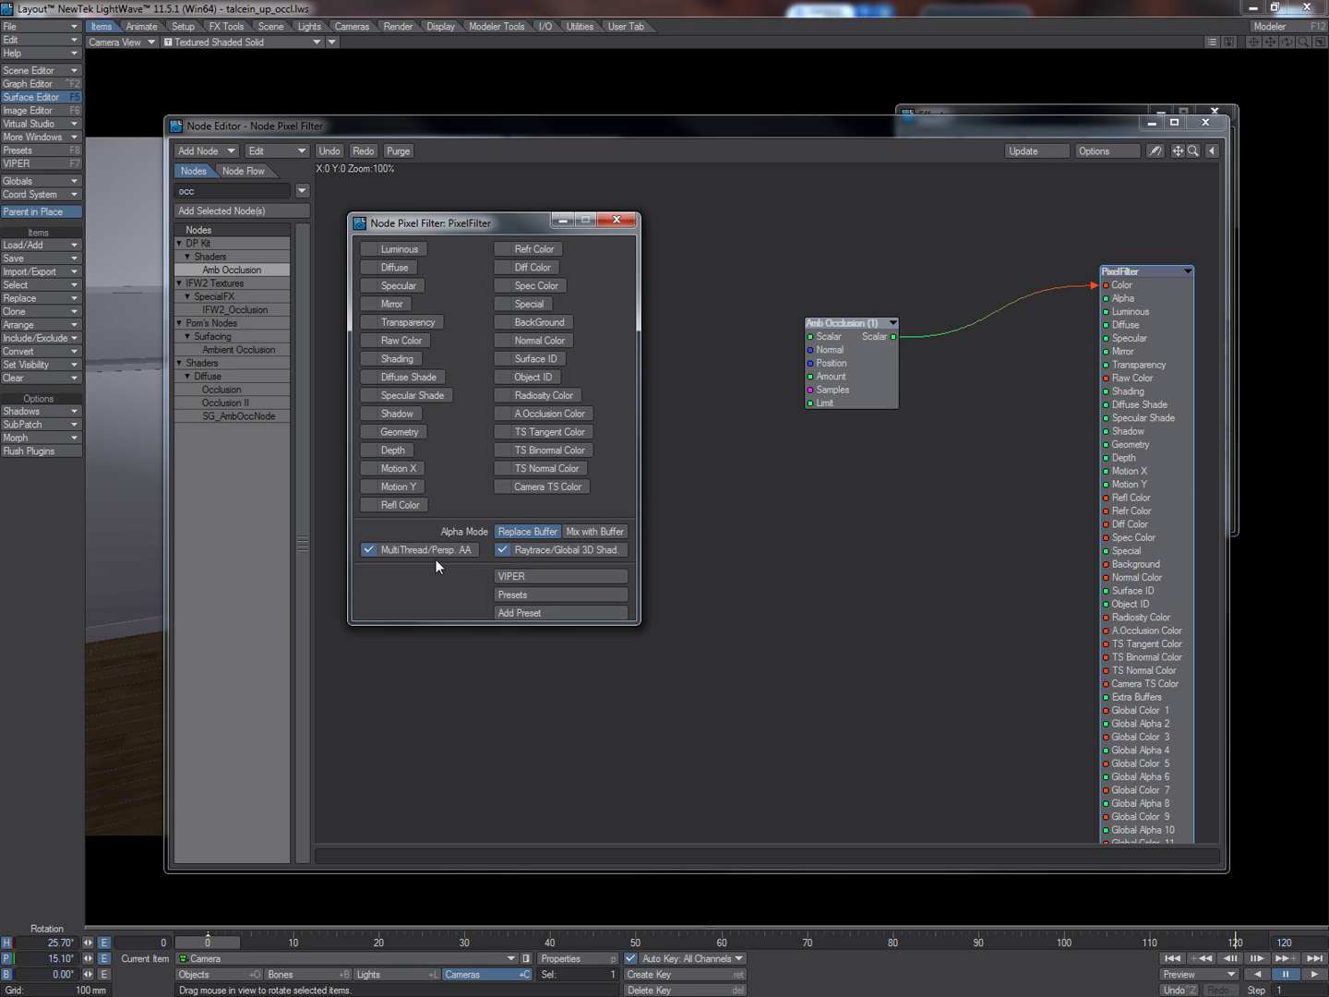
pyautogui.click(617, 220)
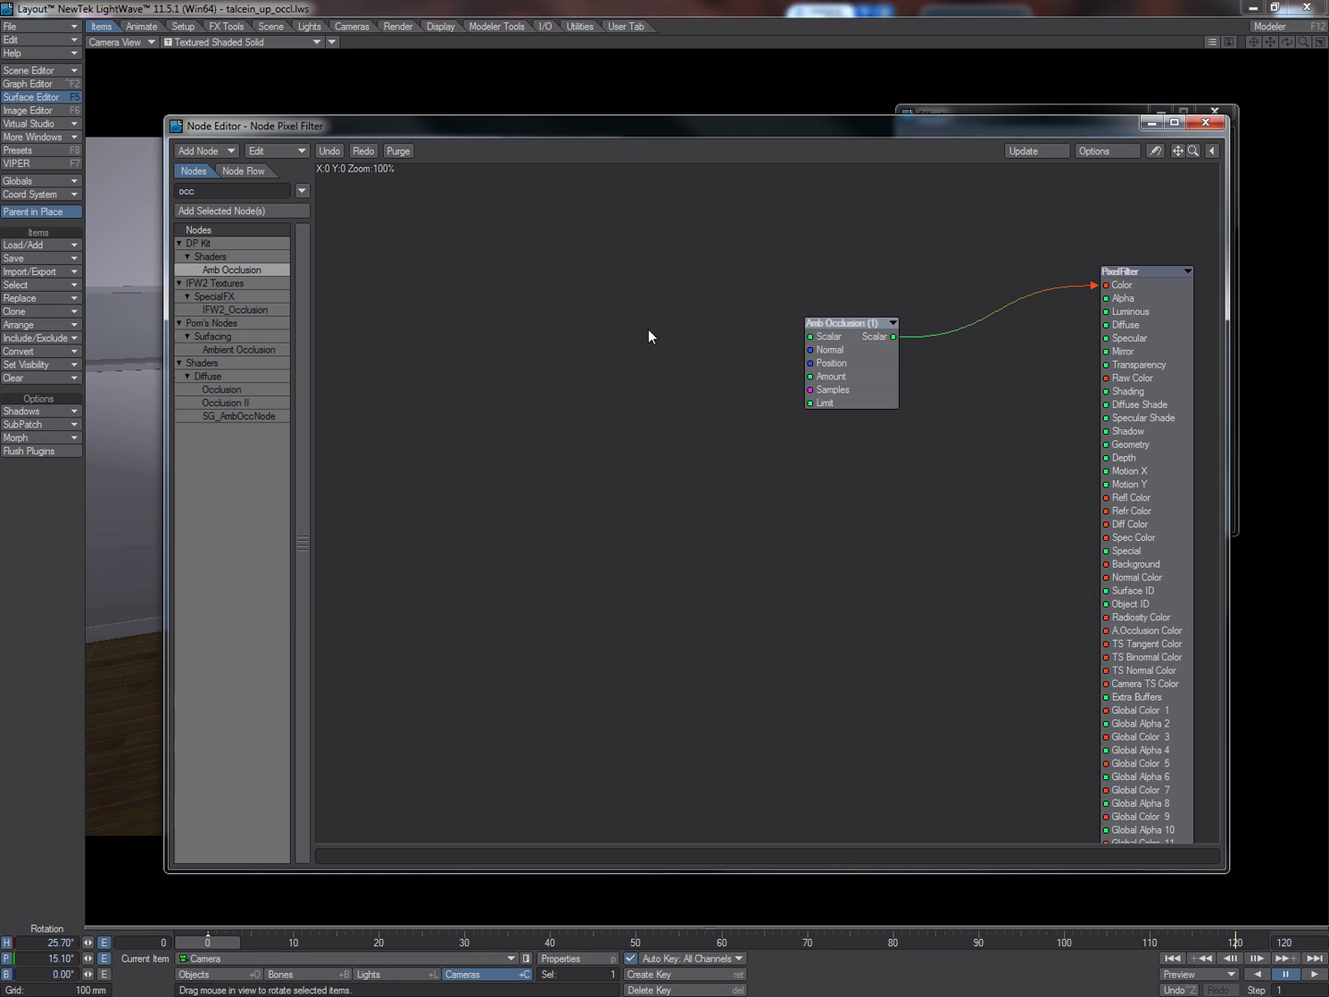
# Nudge the Amb Occlusion node, close the Node Editor, and abort a test render.
pyautogui.moveTo(859, 349)
pyautogui.mouseDown()
pyautogui.moveTo(889, 300)
pyautogui.moveTo(877, 322)
pyautogui.mouseUp()
pyautogui.click(1206, 121)
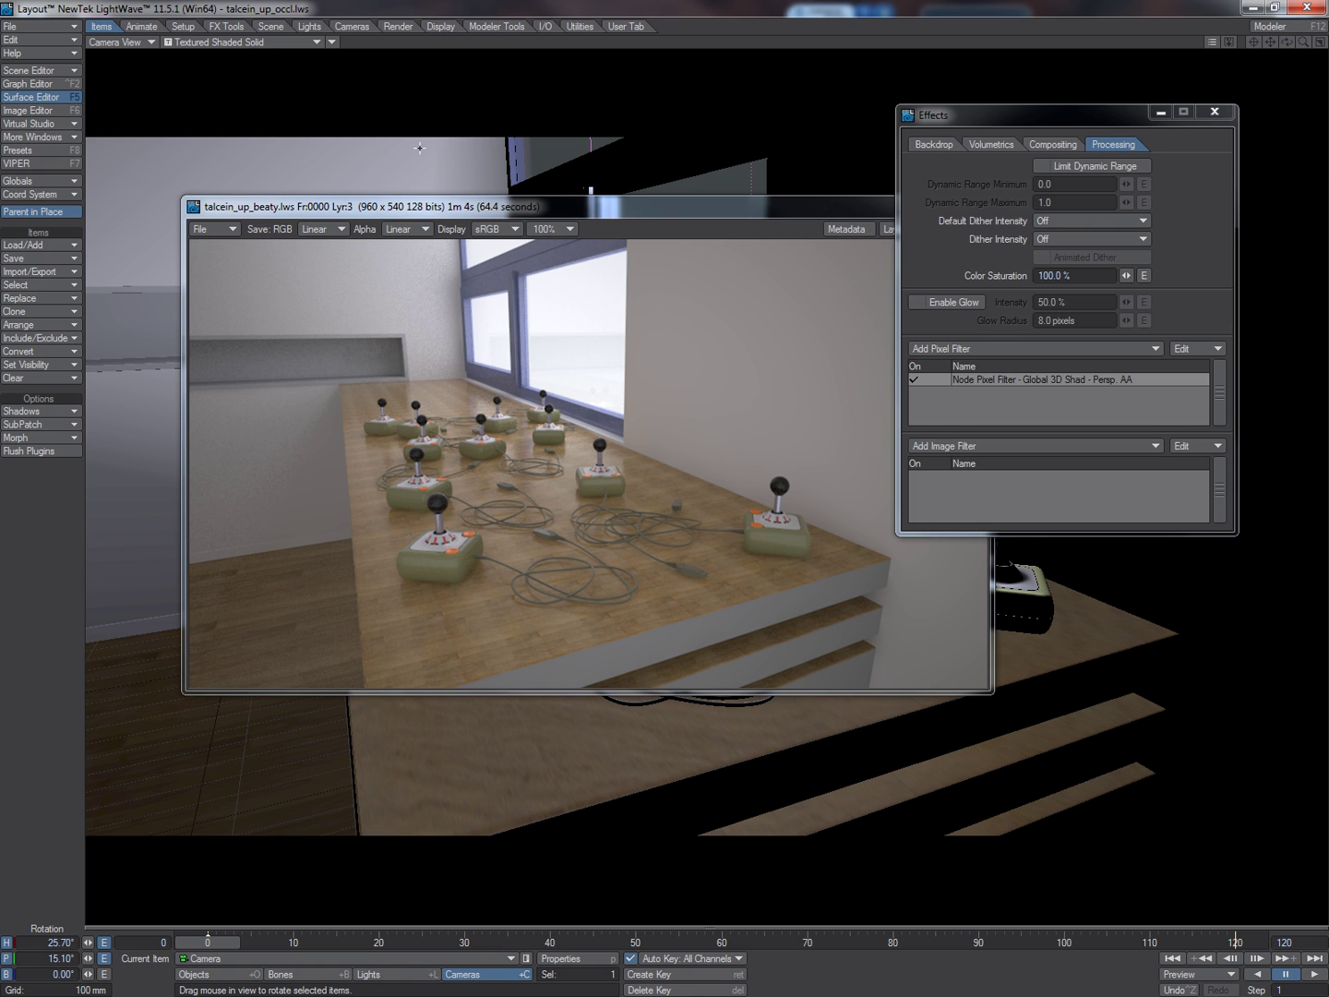
pyautogui.press('F9')
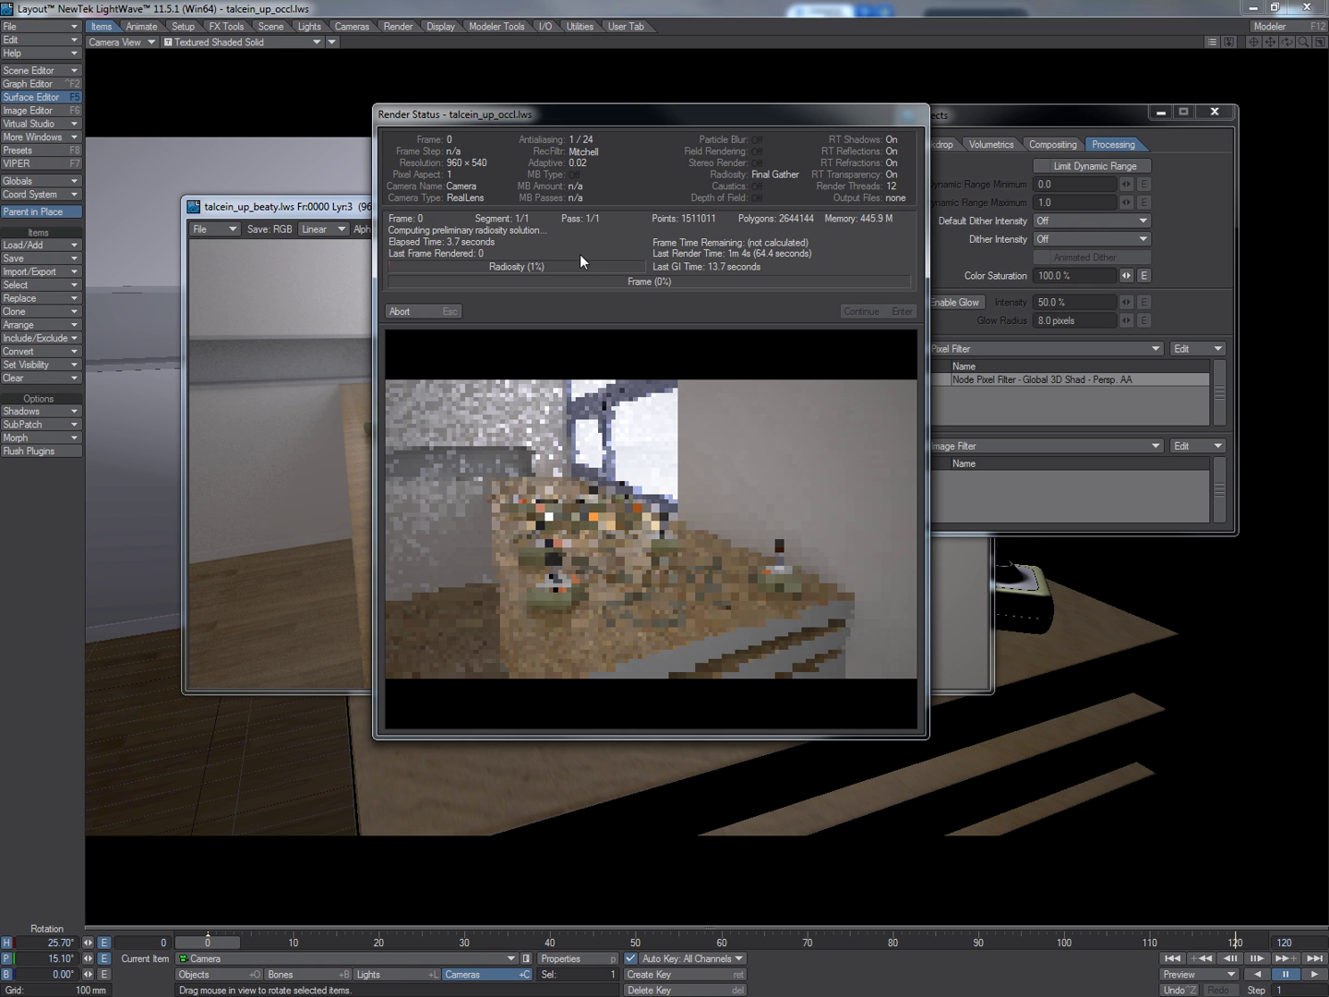
pyautogui.click(437, 311)
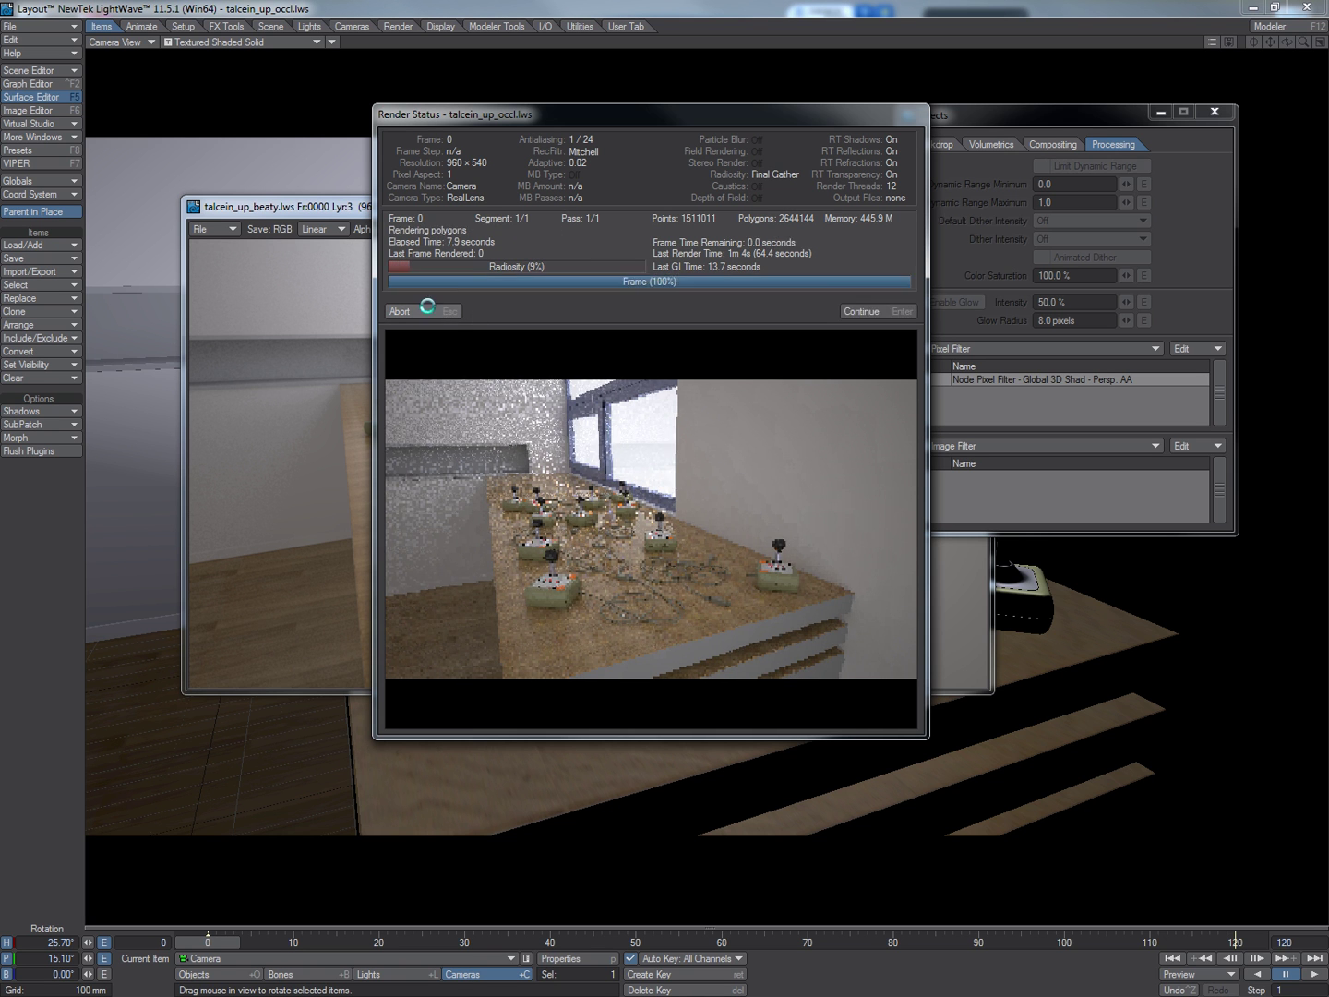
# In Render Globals, disable radiosity and raytraced reflection and refraction.
pyautogui.click(554, 958)
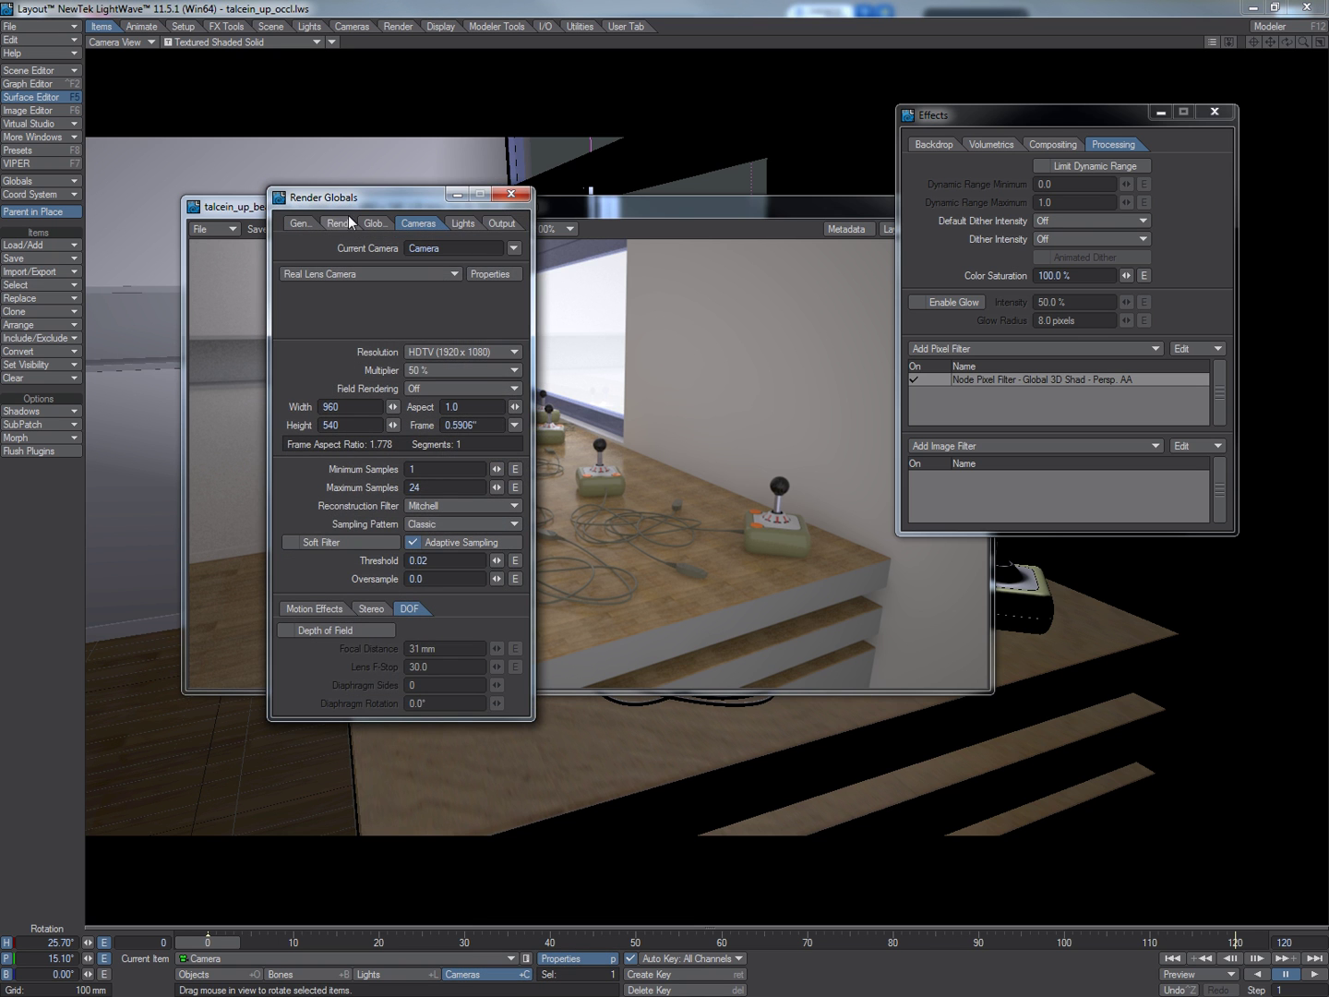
pyautogui.moveTo(357, 204); pyautogui.dragTo(448, 130)
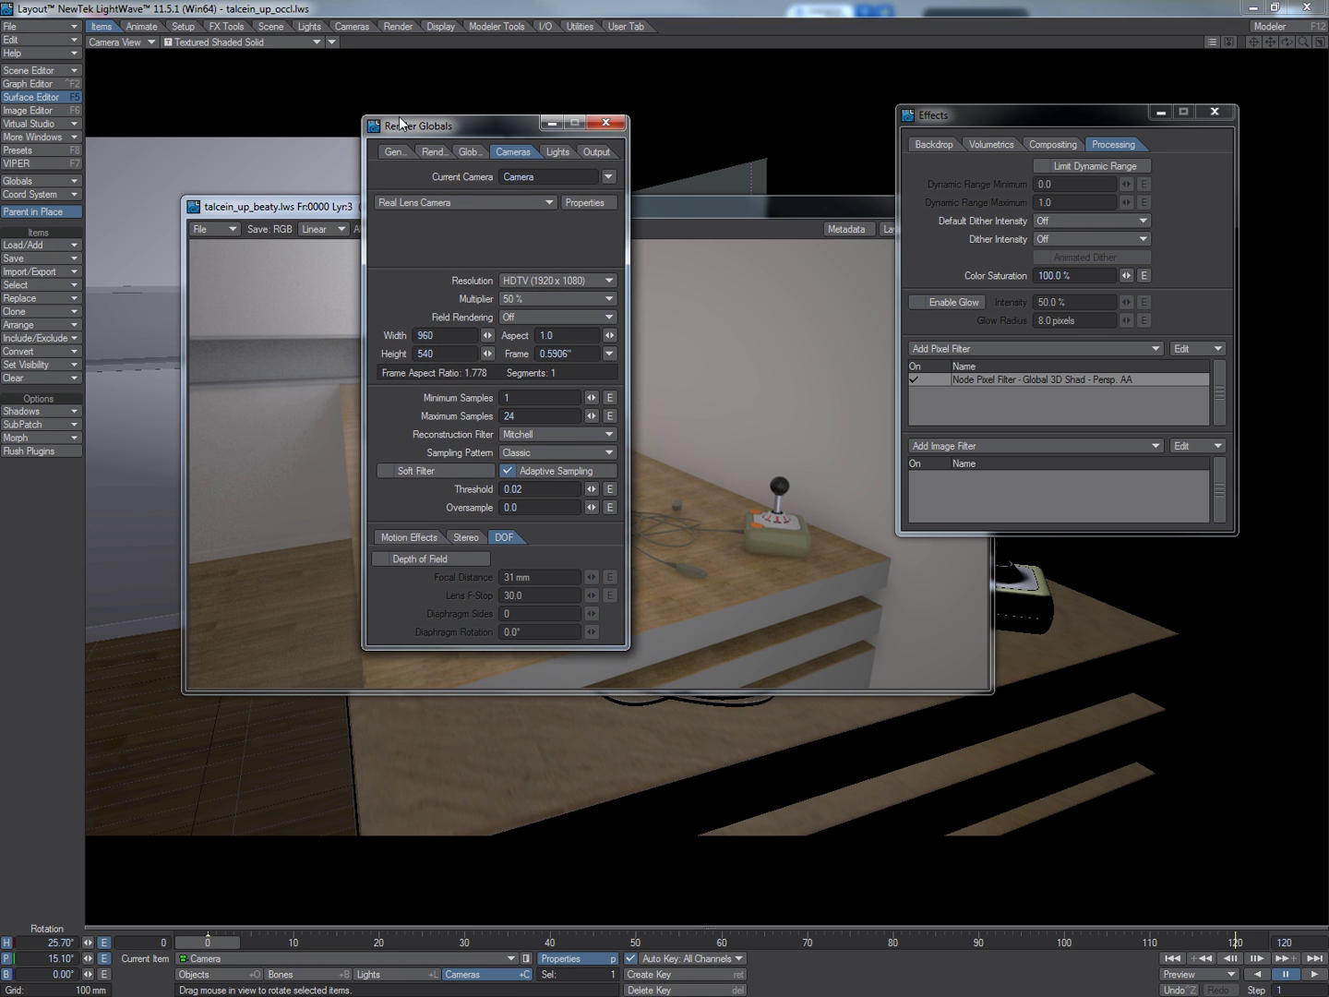
pyautogui.click(473, 153)
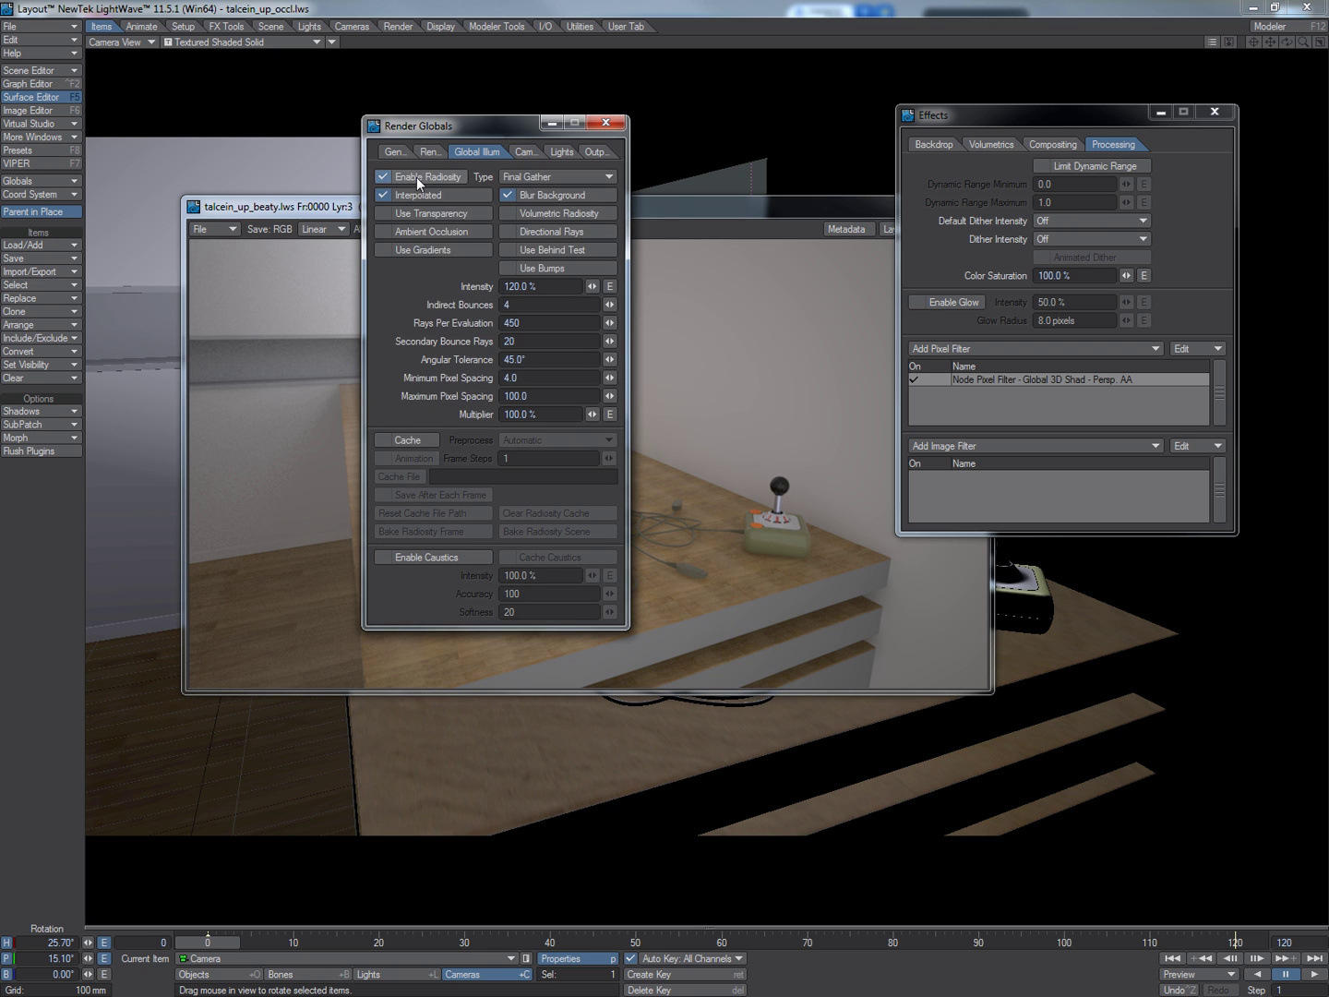
pyautogui.click(417, 177)
pyautogui.click(429, 153)
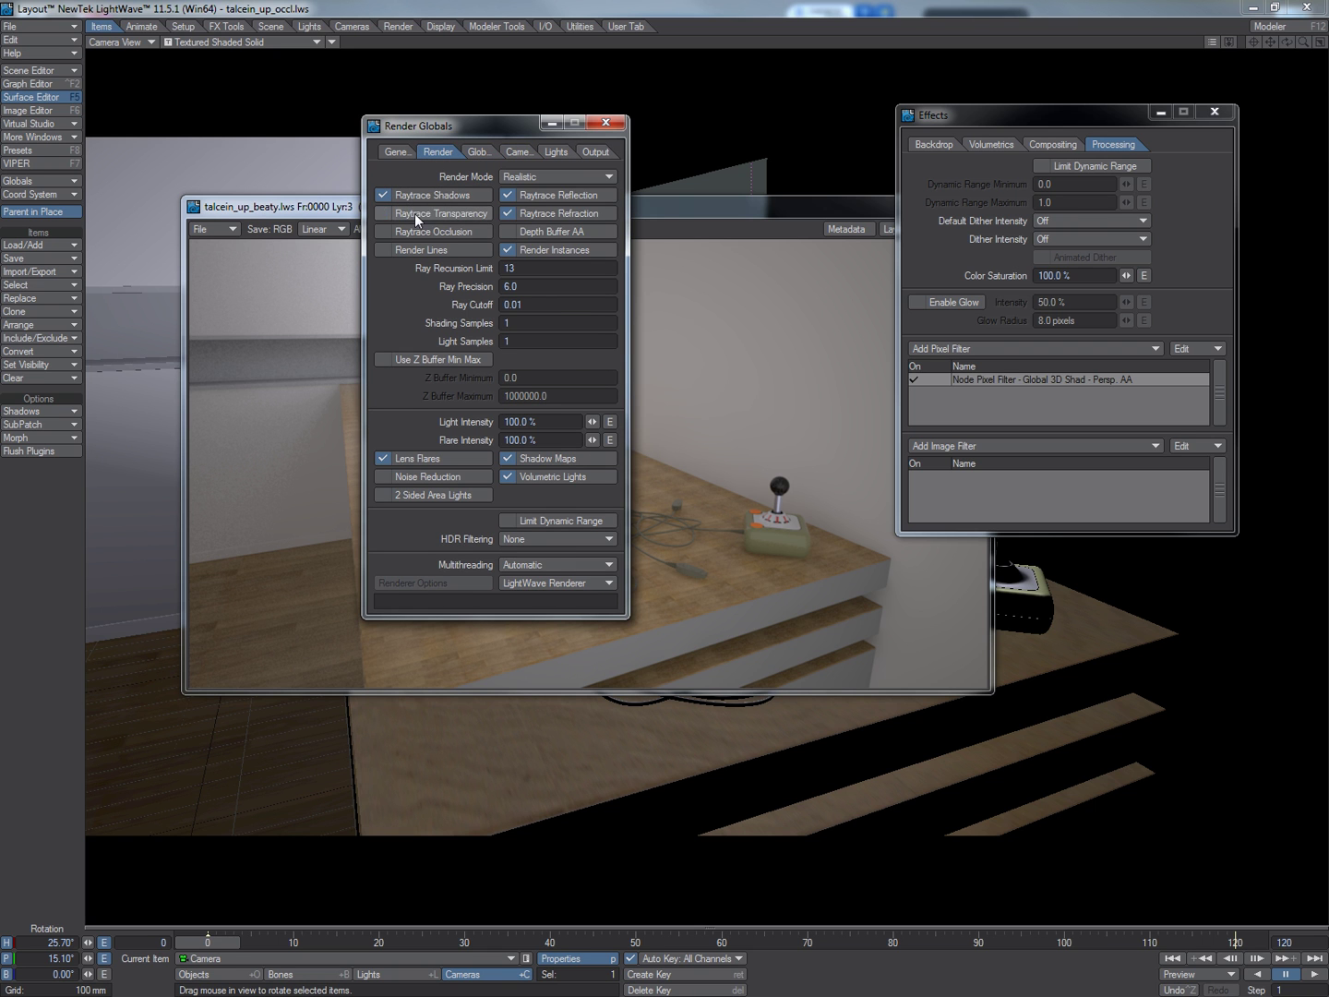
pyautogui.click(536, 211)
pyautogui.click(535, 194)
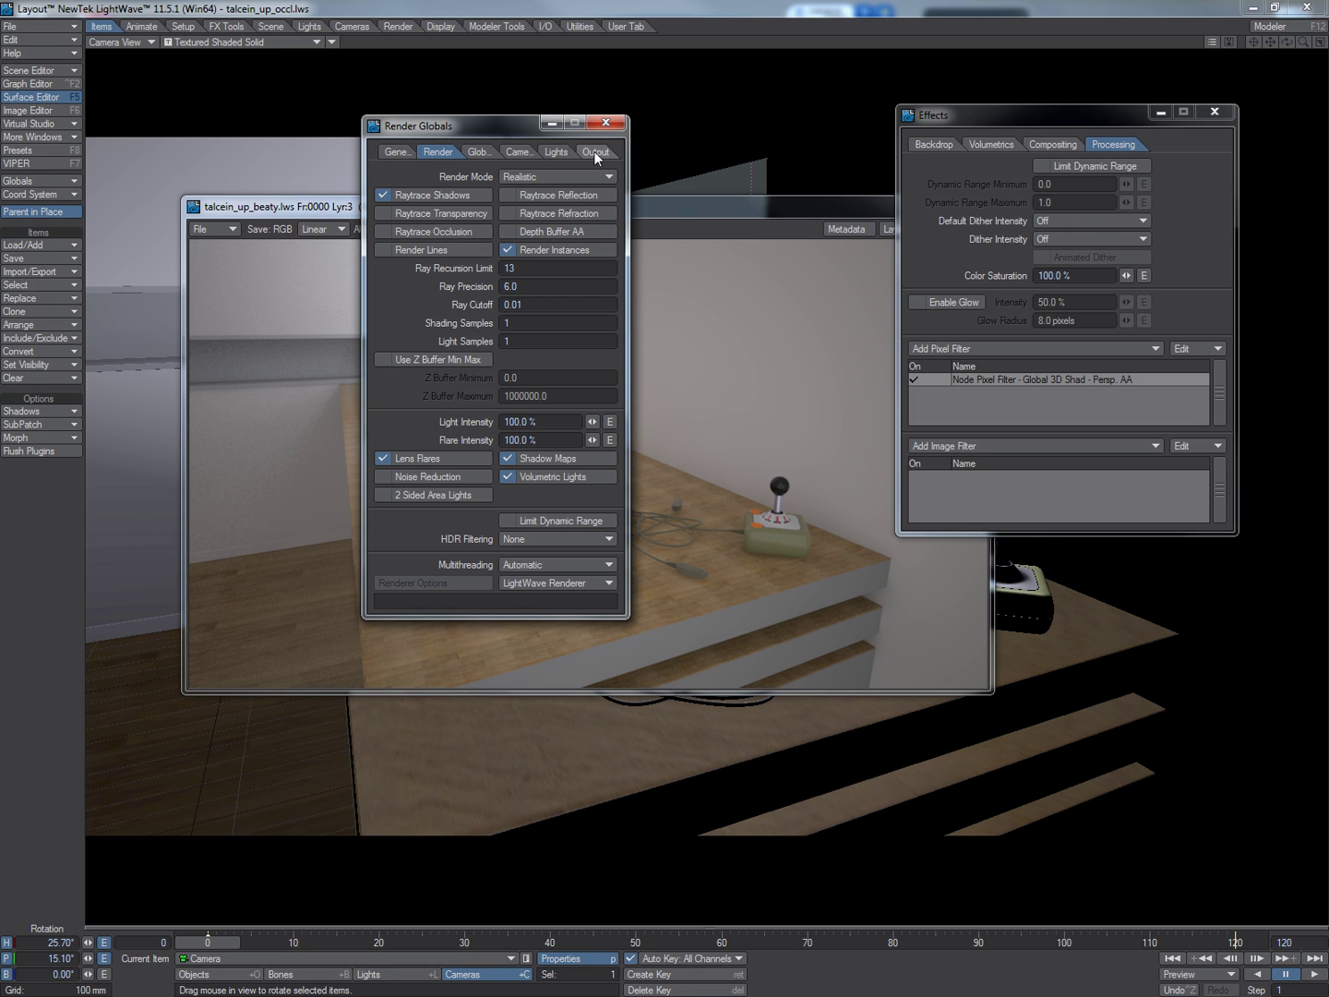
# Set Shading Samples to 2 and close Render Globals.
pyautogui.doubleClick(512, 324)
pyautogui.write('2')
pyautogui.press('Return')
pyautogui.click(605, 121)
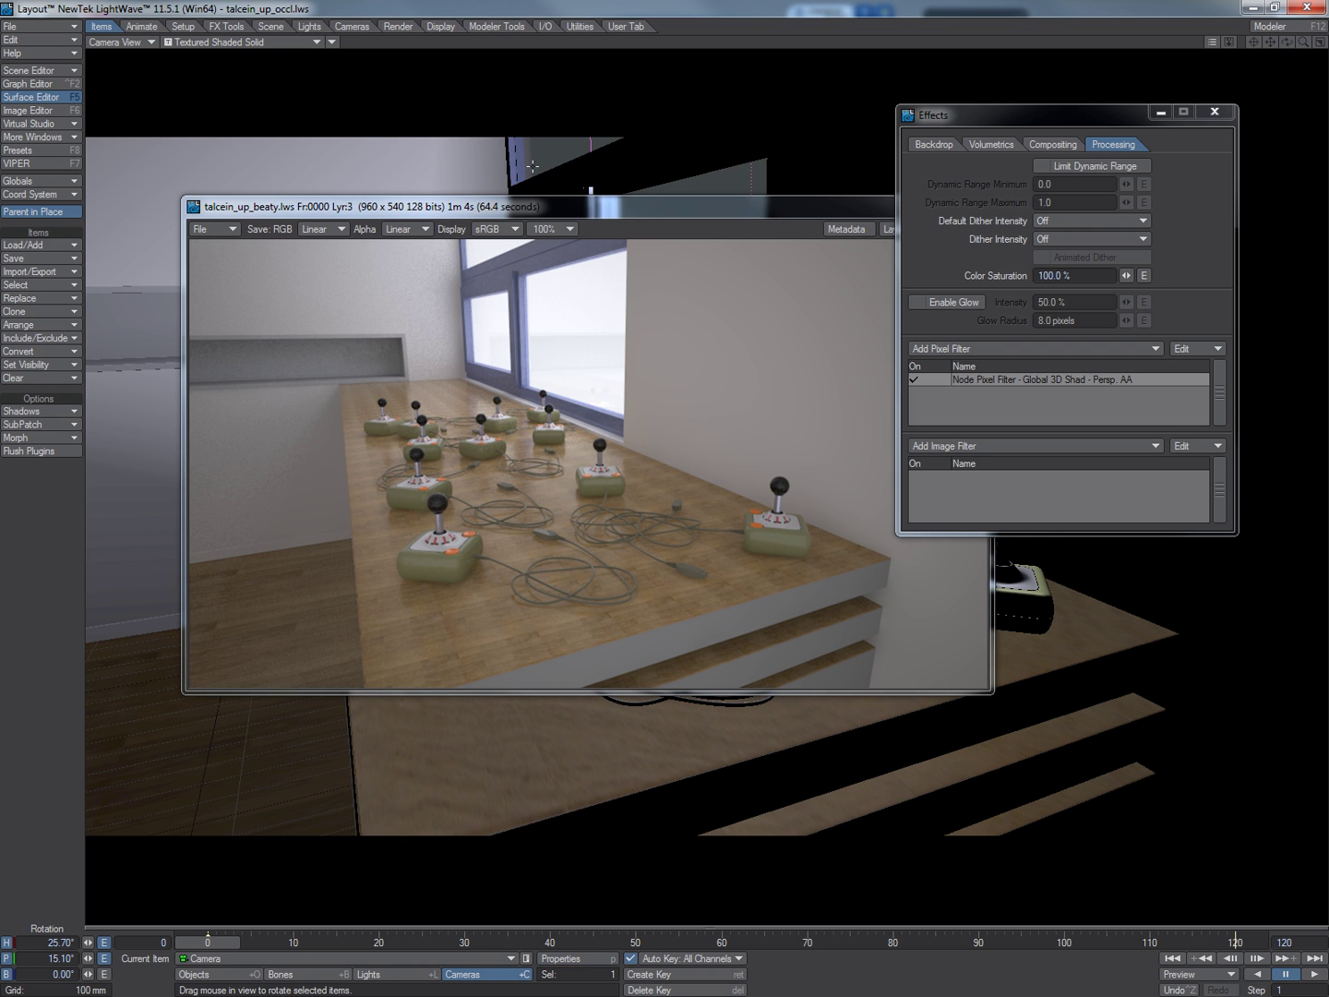
# Render frame 0 as a white ambient-occlusion pass of the joystick table.
pyautogui.press('F9')
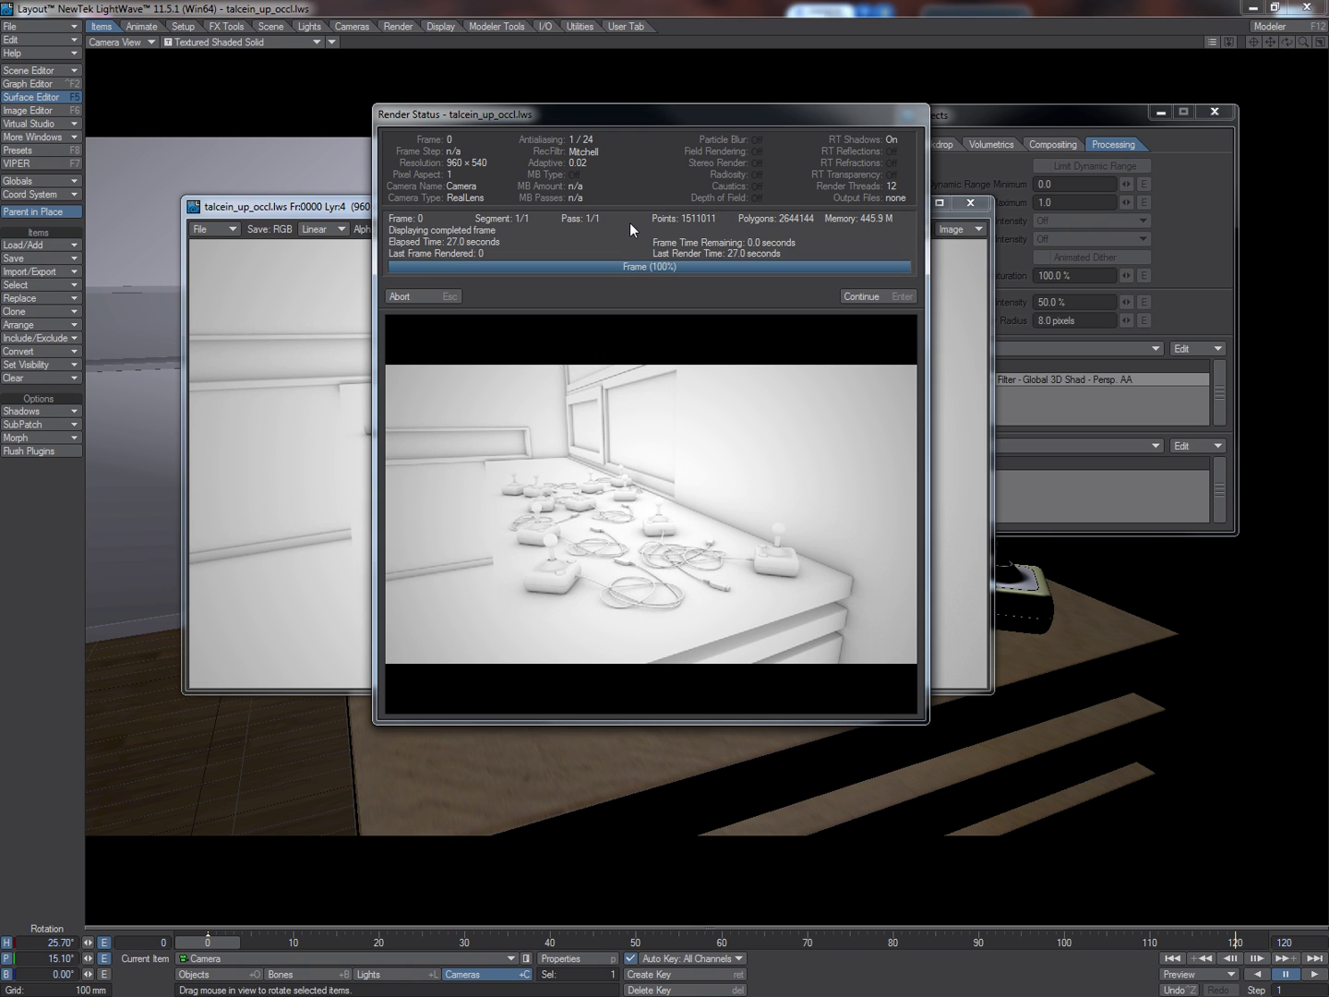
pyautogui.click(864, 296)
pyautogui.moveTo(567, 205); pyautogui.dragTo(561, 151)
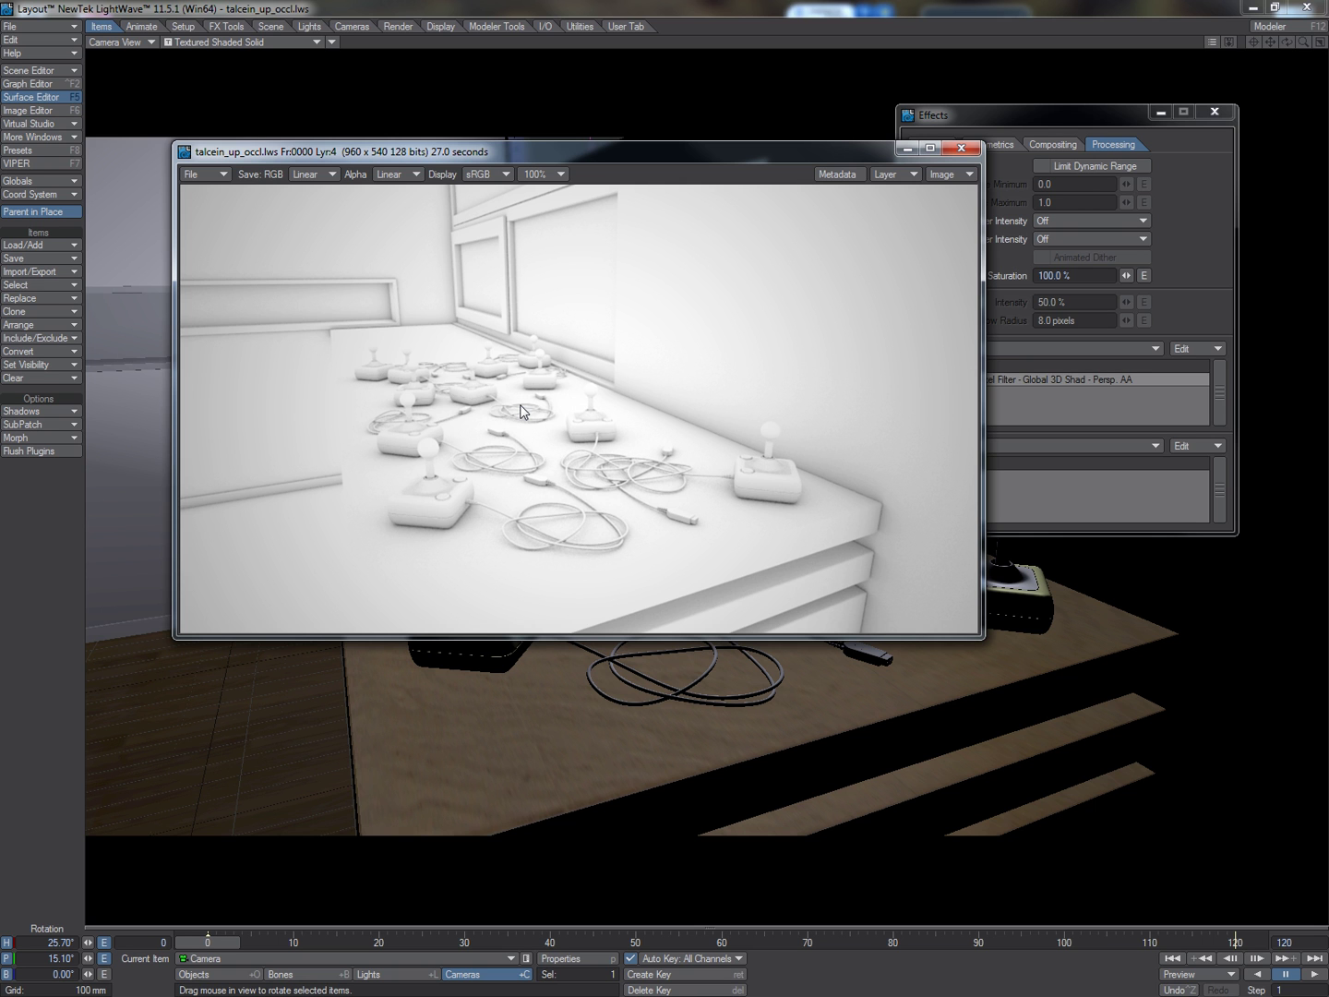
# Show the Render Globals Output settings beside the finished occlusion render.
pyautogui.click(581, 957)
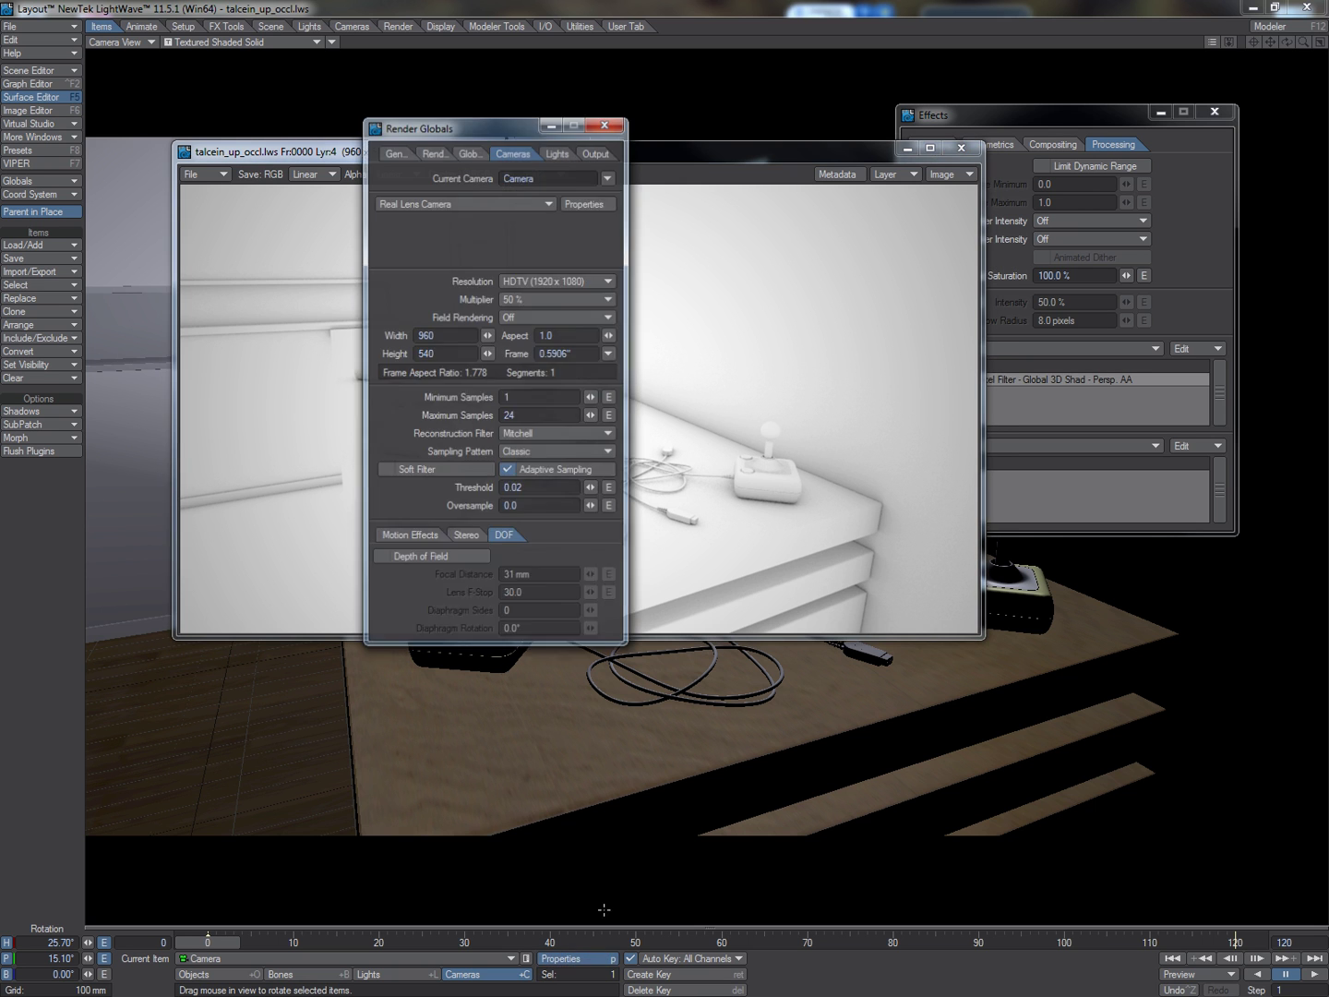
pyautogui.click(595, 153)
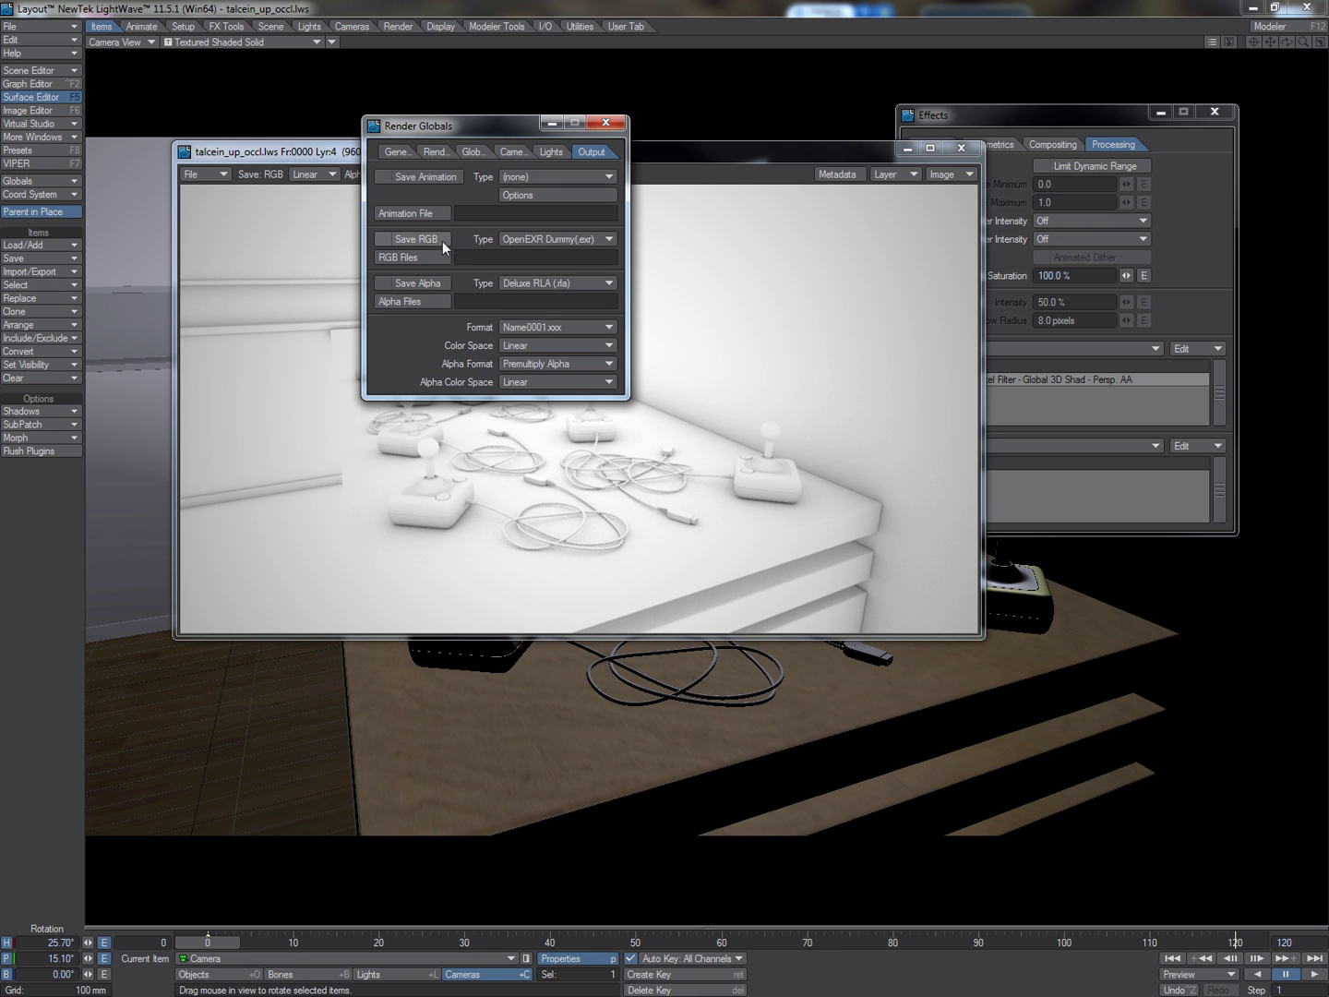
pyautogui.moveTo(478, 130); pyautogui.dragTo(835, 204)
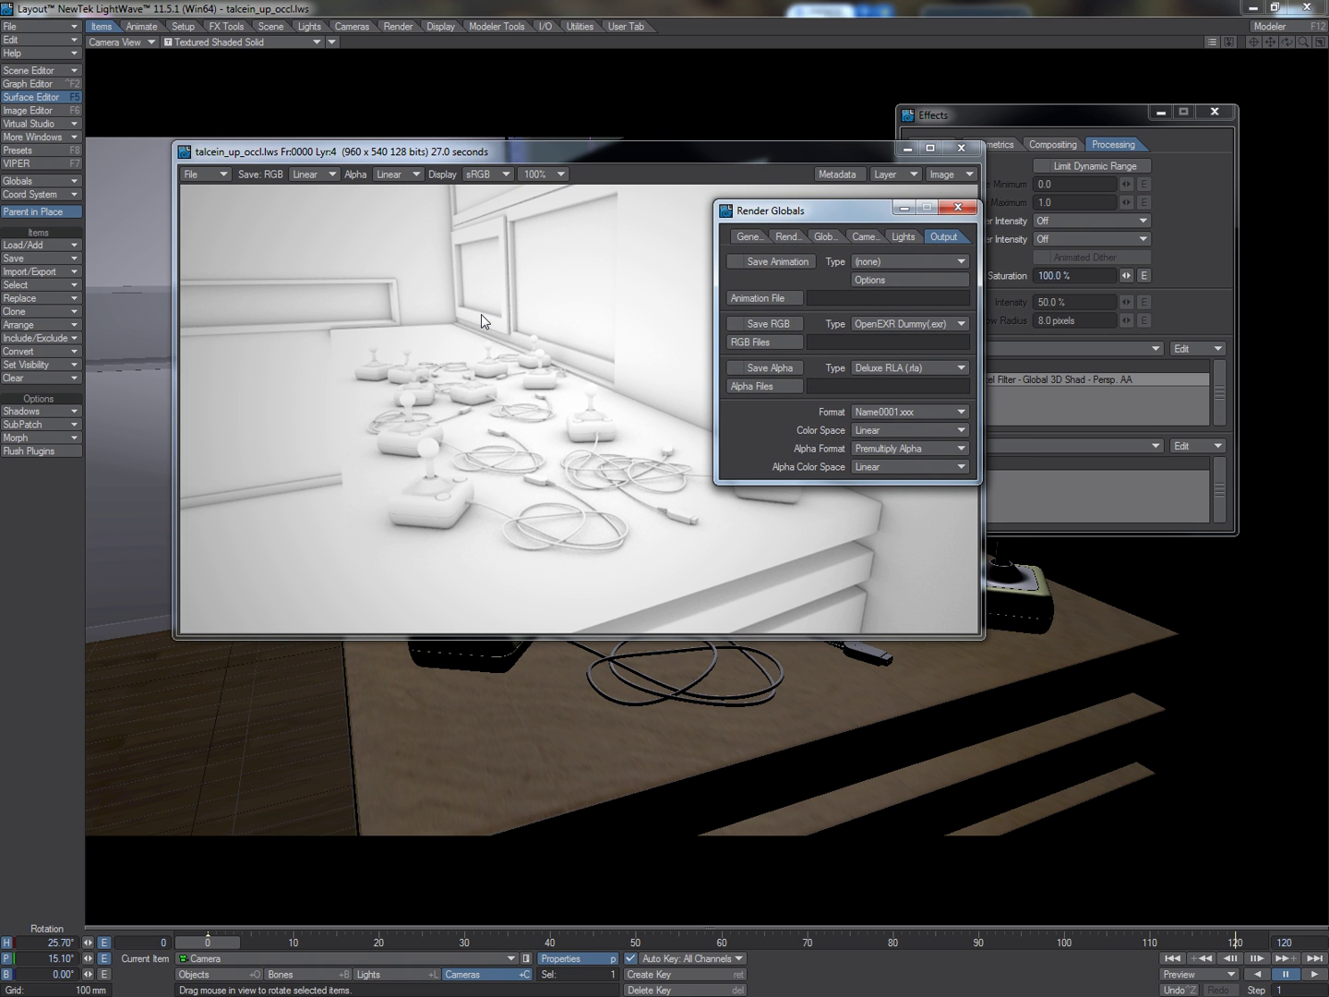
pyautogui.moveTo(847, 216); pyautogui.dragTo(753, 202)
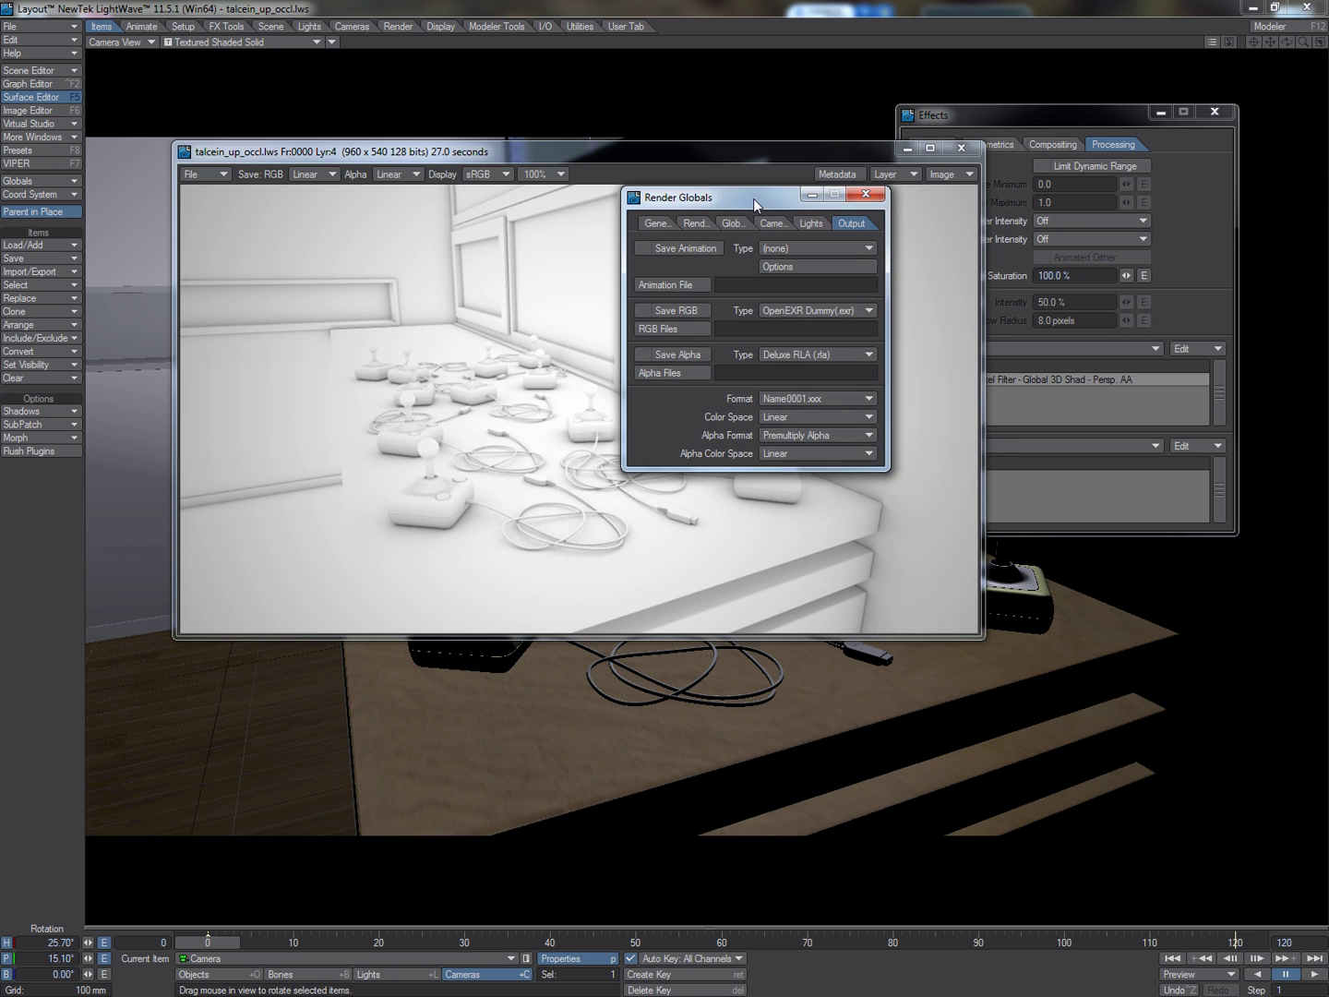